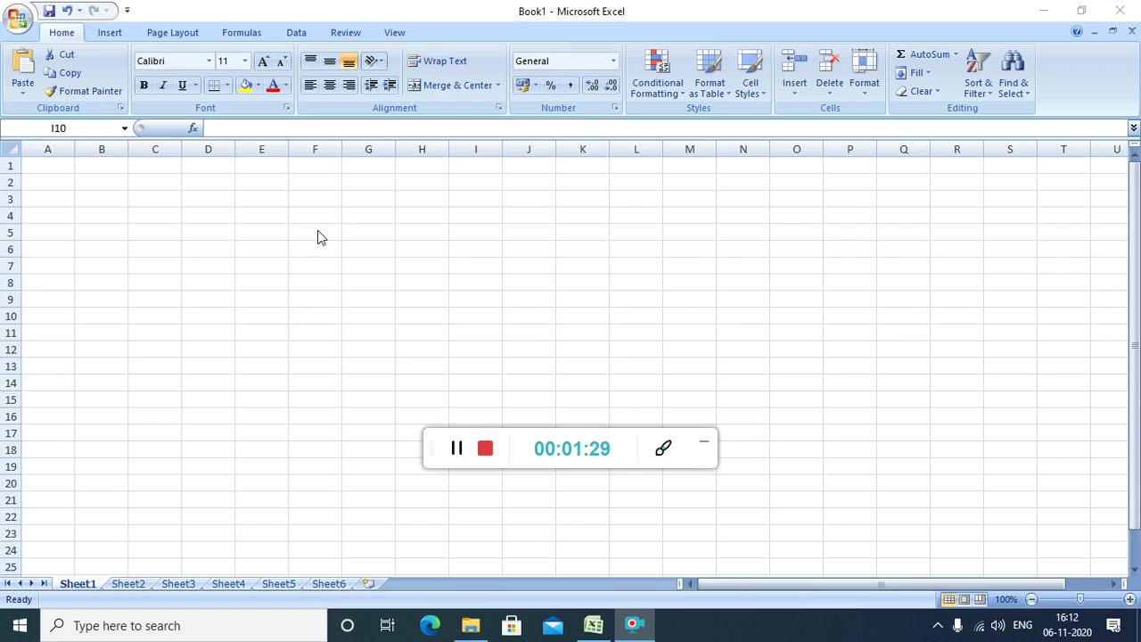
# - Select columns A through G one after another to show the column headings
pyautogui.click(48, 152)
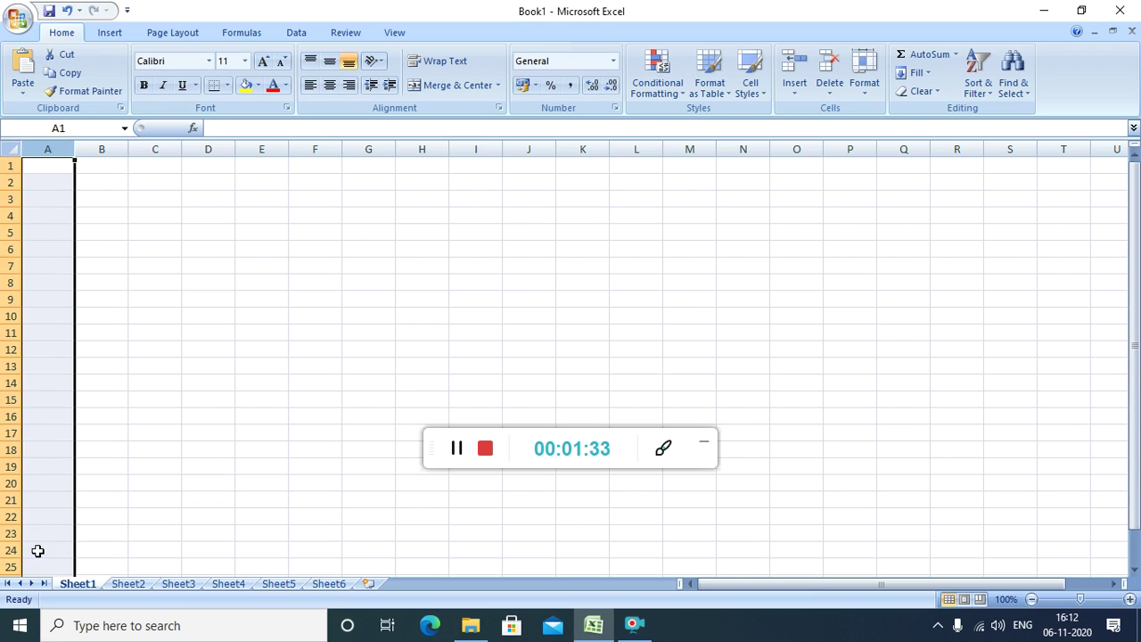
pyautogui.click(103, 148)
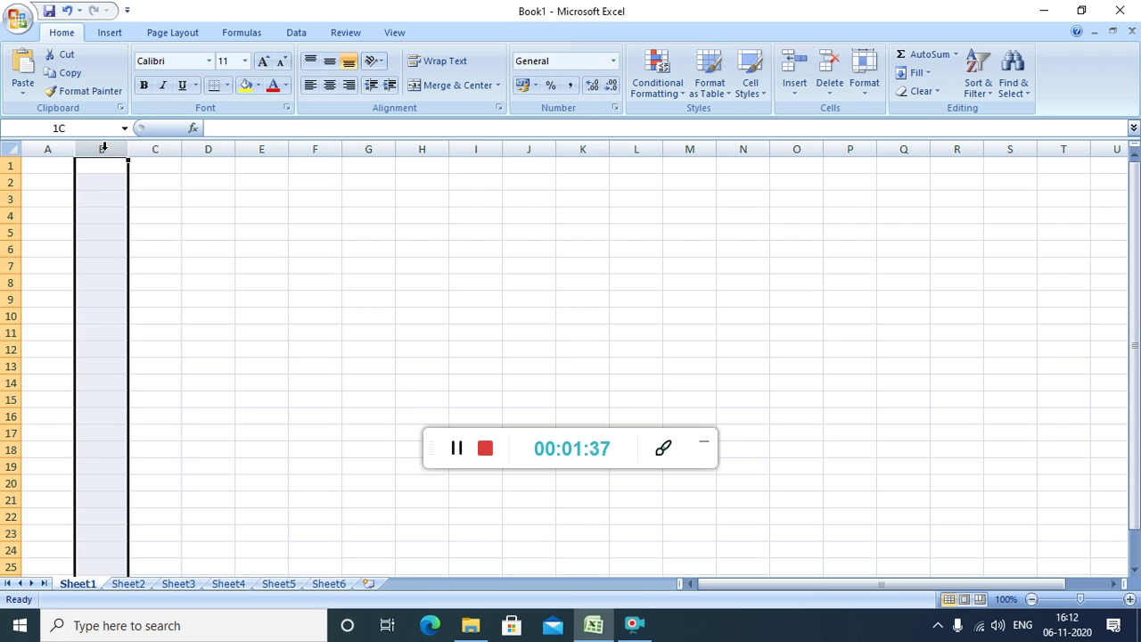
pyautogui.click(155, 148)
pyautogui.click(208, 148)
pyautogui.click(267, 148)
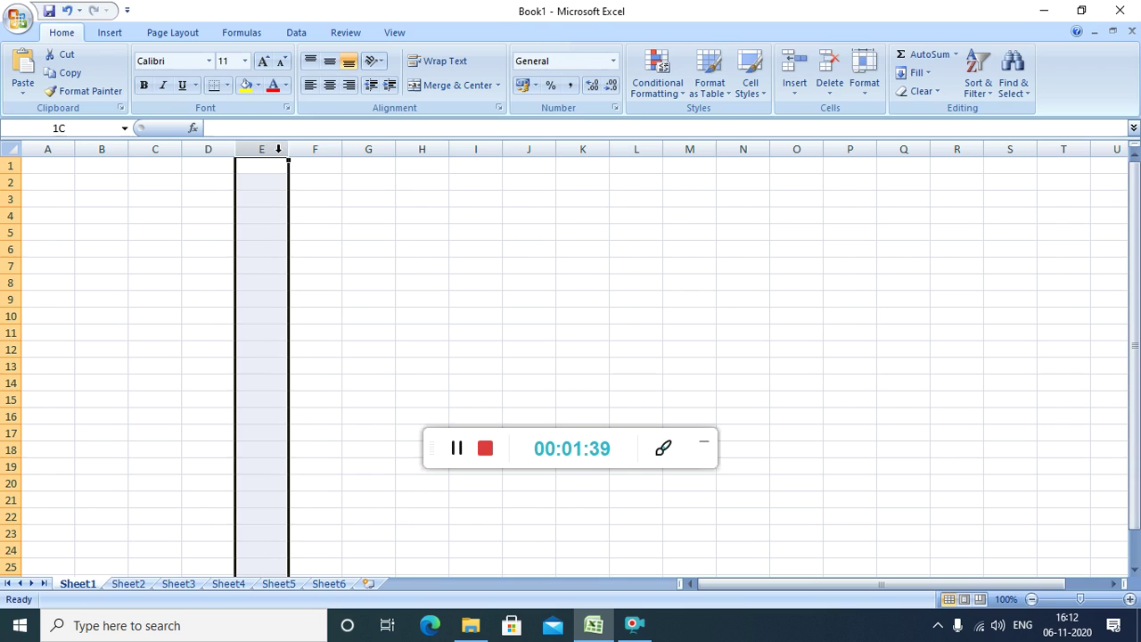
pyautogui.click(312, 147)
pyautogui.click(370, 148)
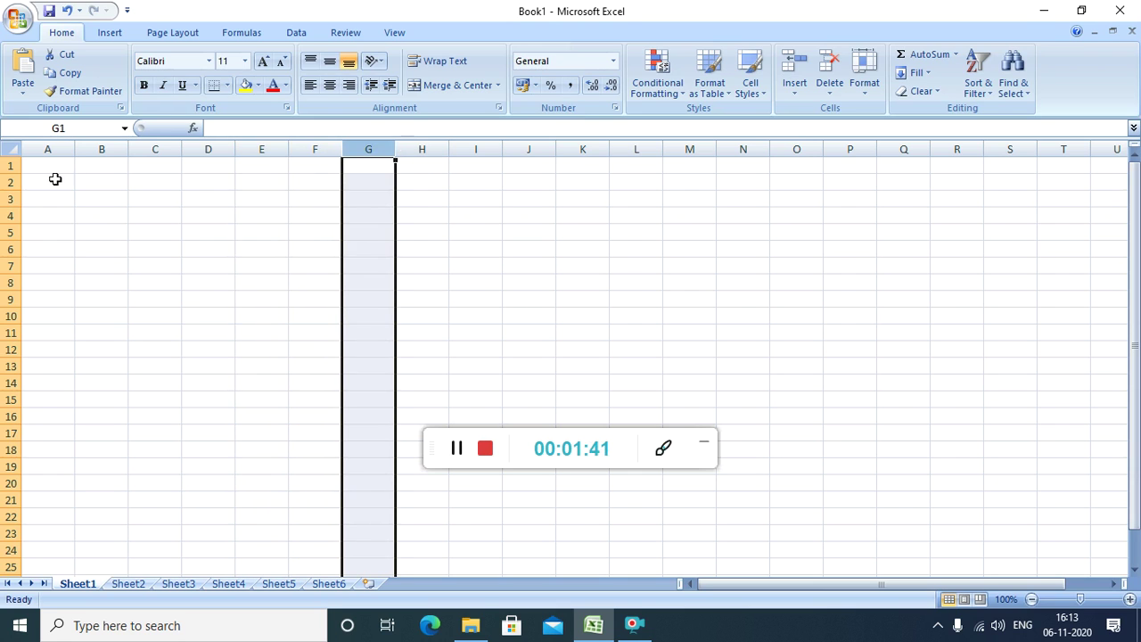
# - Select rows 1 through 7 one after another to show the row headings
pyautogui.click(7, 167)
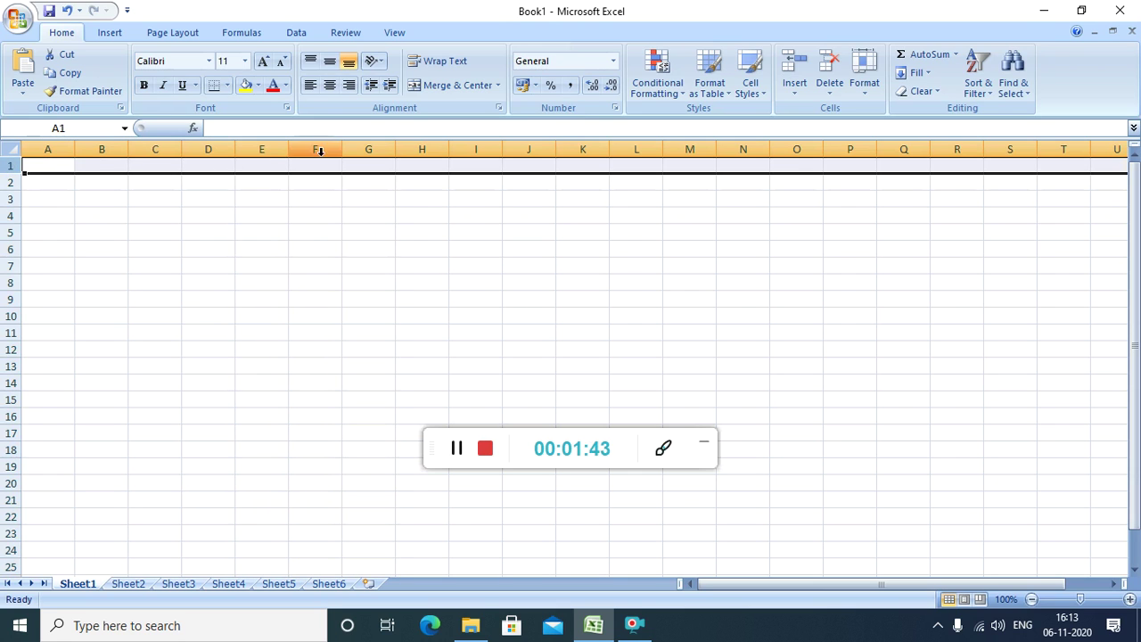
pyautogui.click(5, 181)
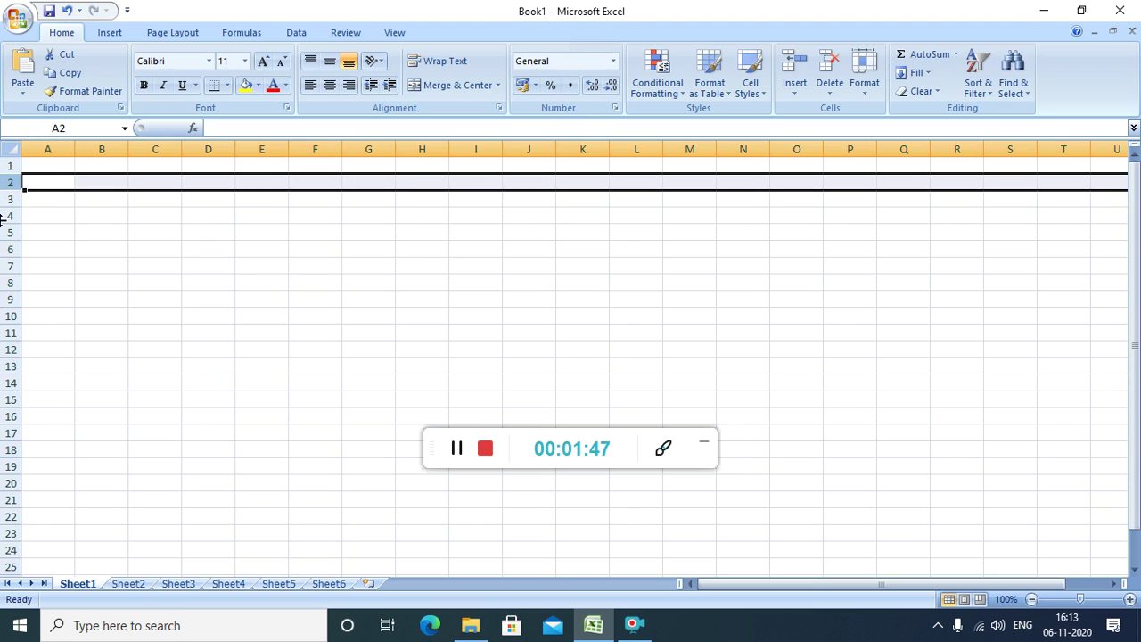
pyautogui.click(5, 198)
pyautogui.click(8, 216)
pyautogui.click(7, 232)
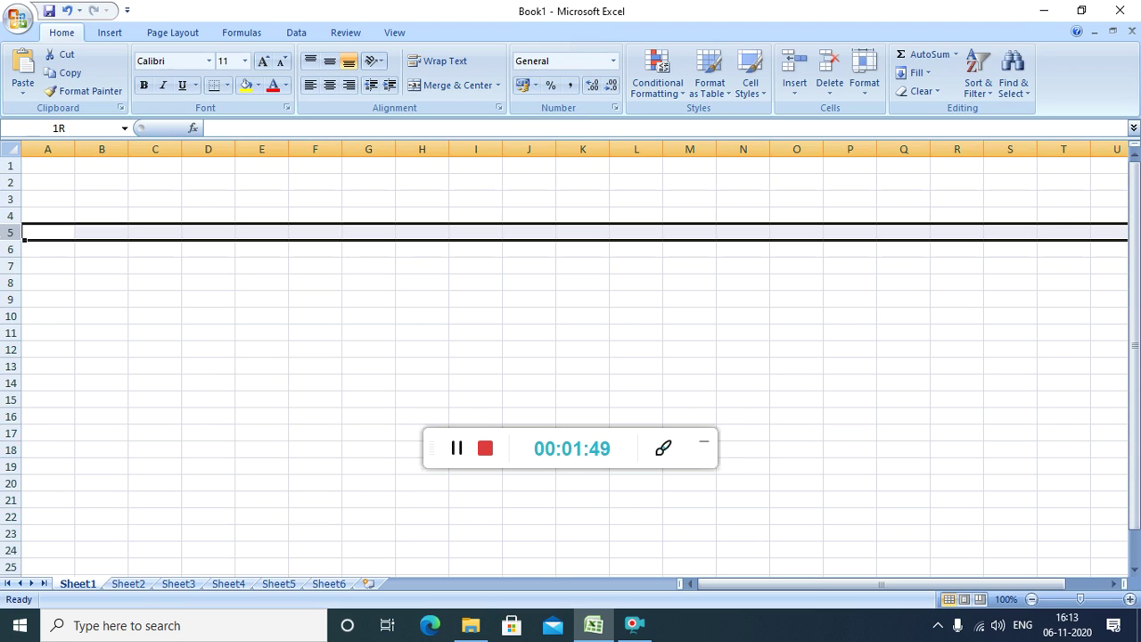
pyautogui.click(8, 249)
pyautogui.click(7, 266)
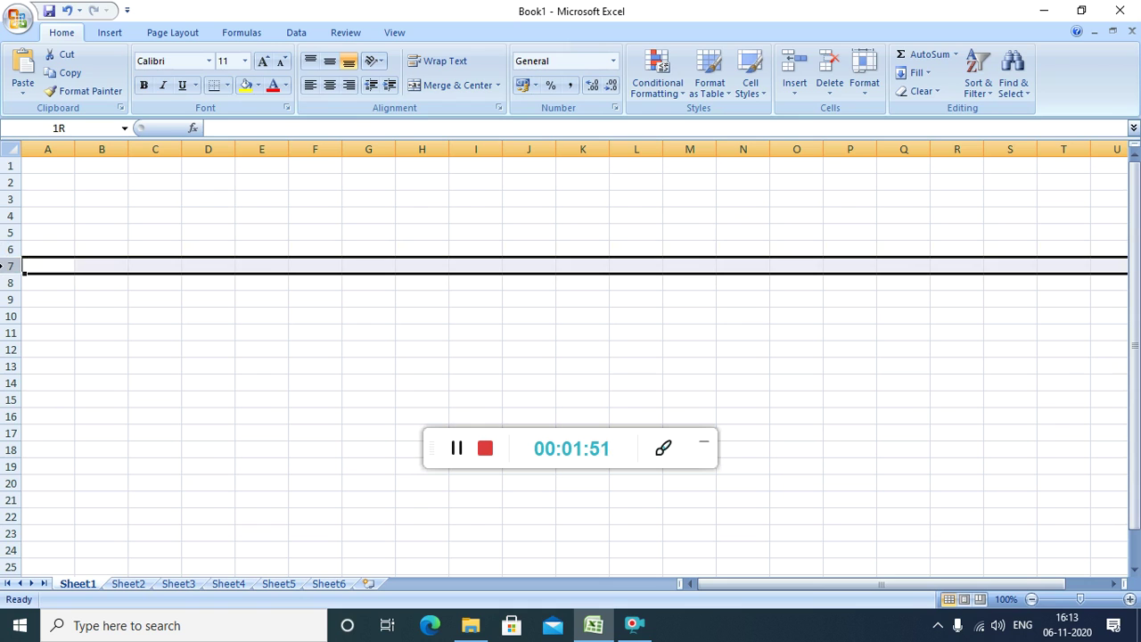
# - Select row 1 and its cell A1, followed by row 2 and its cell A2
pyautogui.click(7, 165)
pyautogui.click(46, 166)
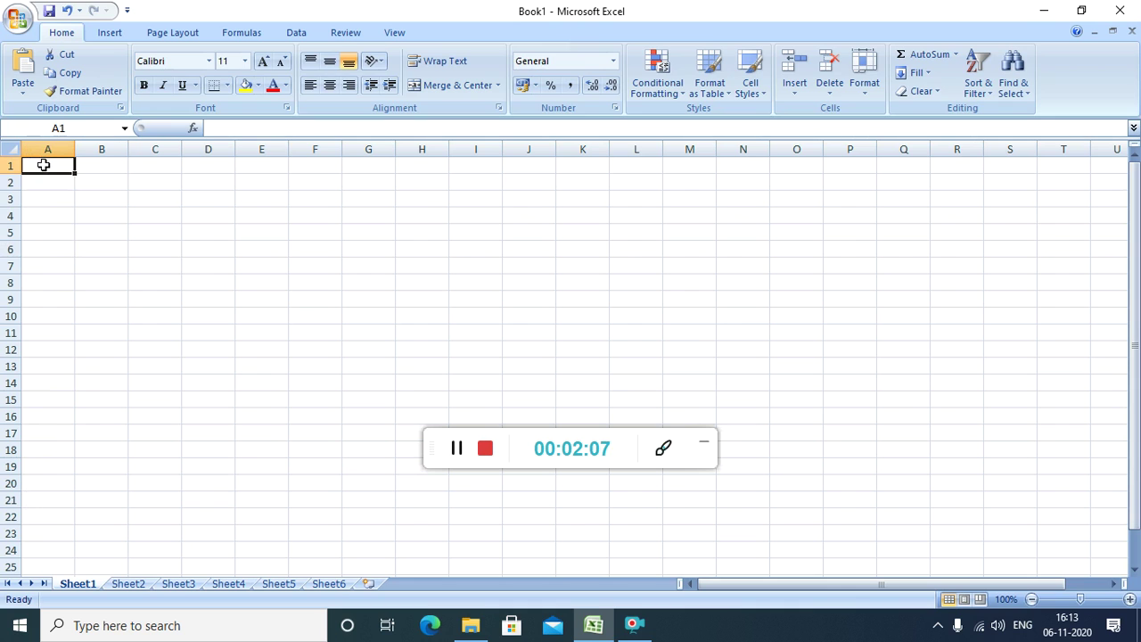
pyautogui.click(11, 182)
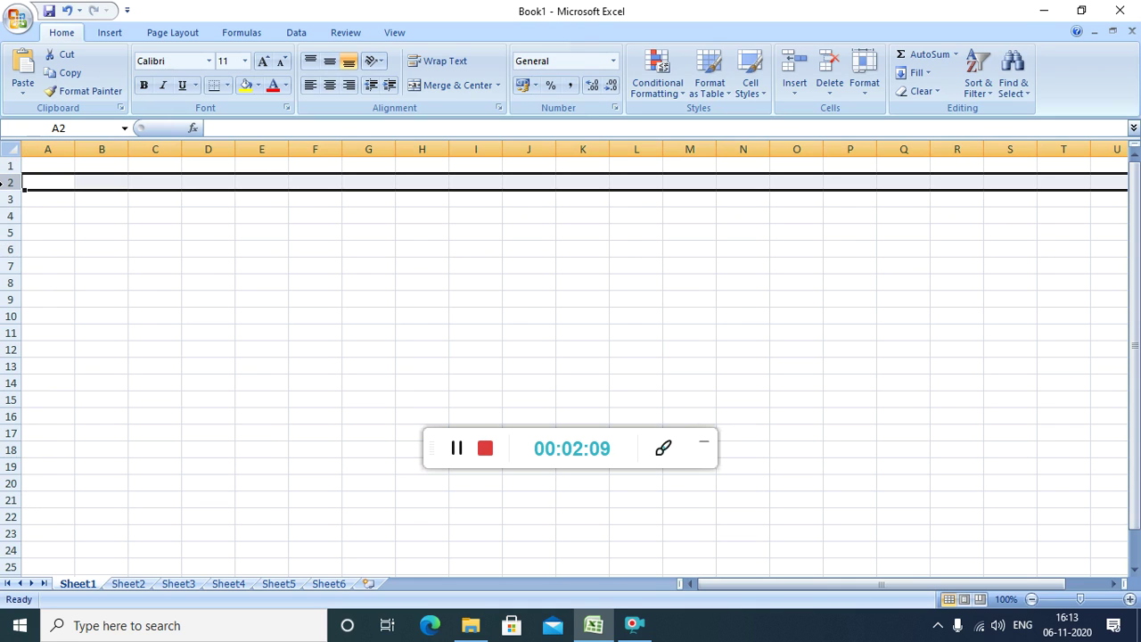
pyautogui.click(48, 183)
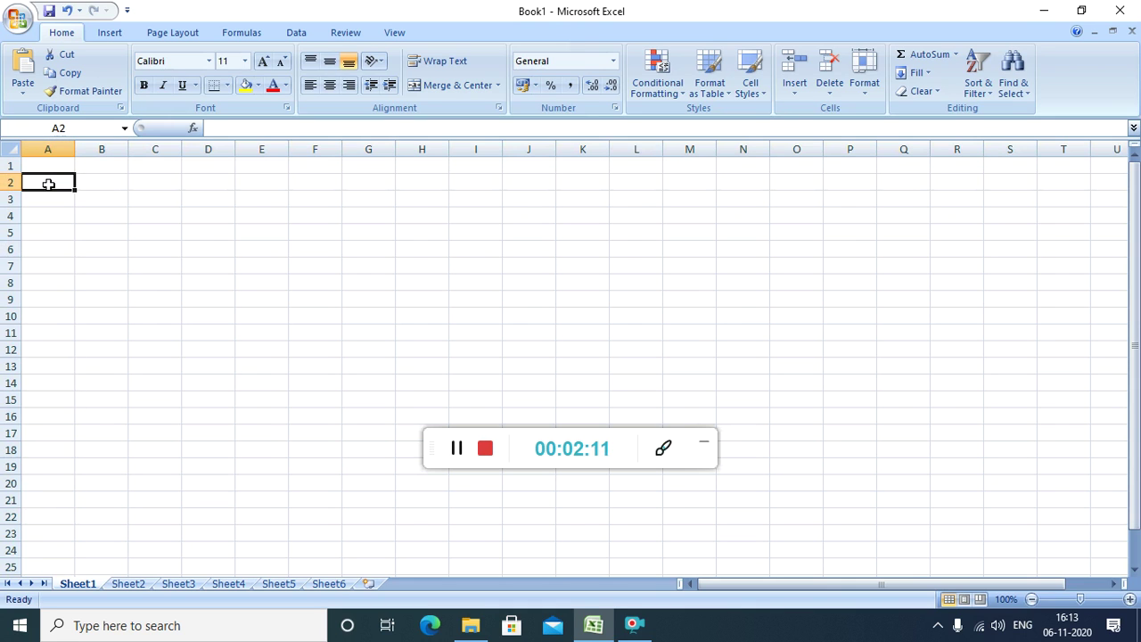
# - Select individual cells one by one along row 1 from A1 to G1, finishing on cell H2
pyautogui.click(48, 167)
pyautogui.click(106, 165)
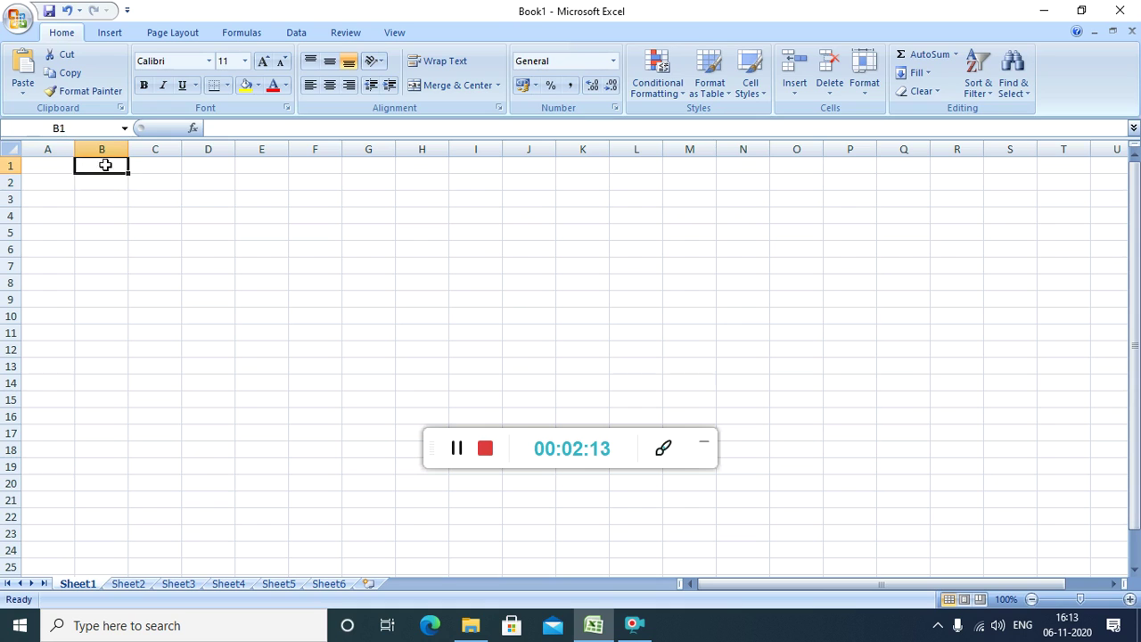
pyautogui.click(154, 165)
pyautogui.click(239, 167)
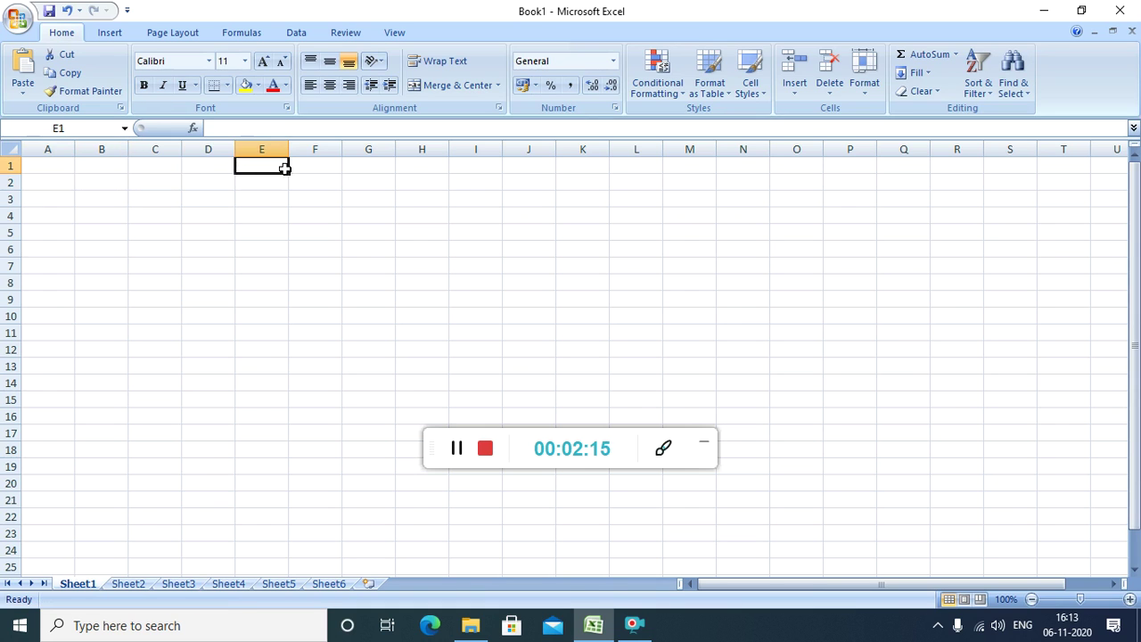
pyautogui.click(296, 168)
pyautogui.click(352, 169)
pyautogui.click(413, 182)
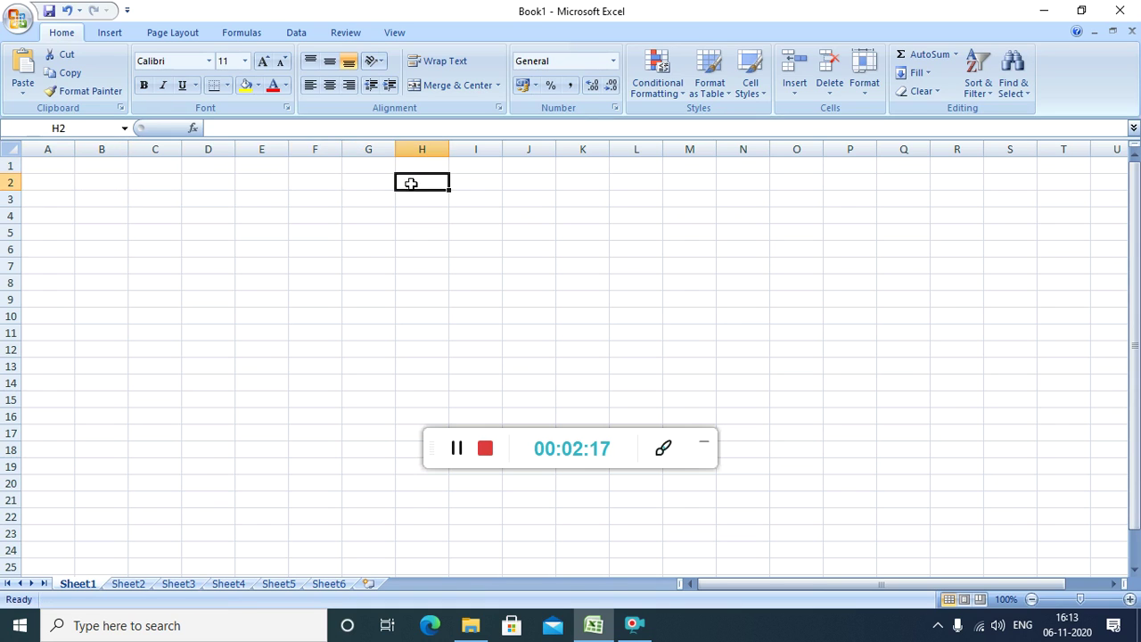
# - Select cells C4, C3, R12, G21 and E13 in turn to examine each cell's address
pyautogui.click(170, 215)
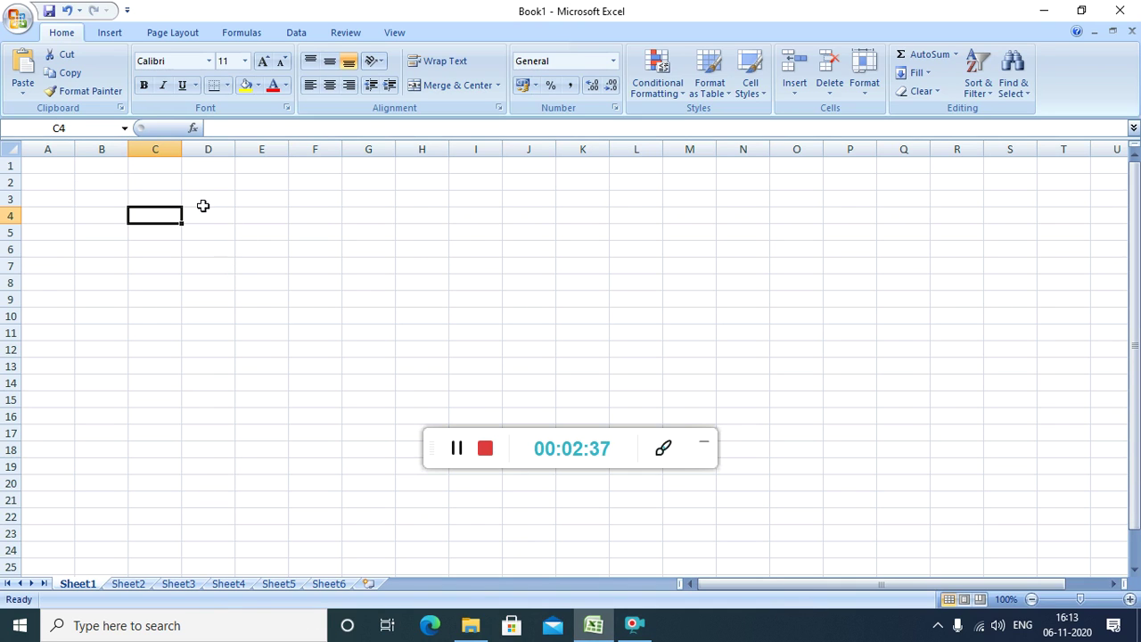
pyautogui.click(169, 199)
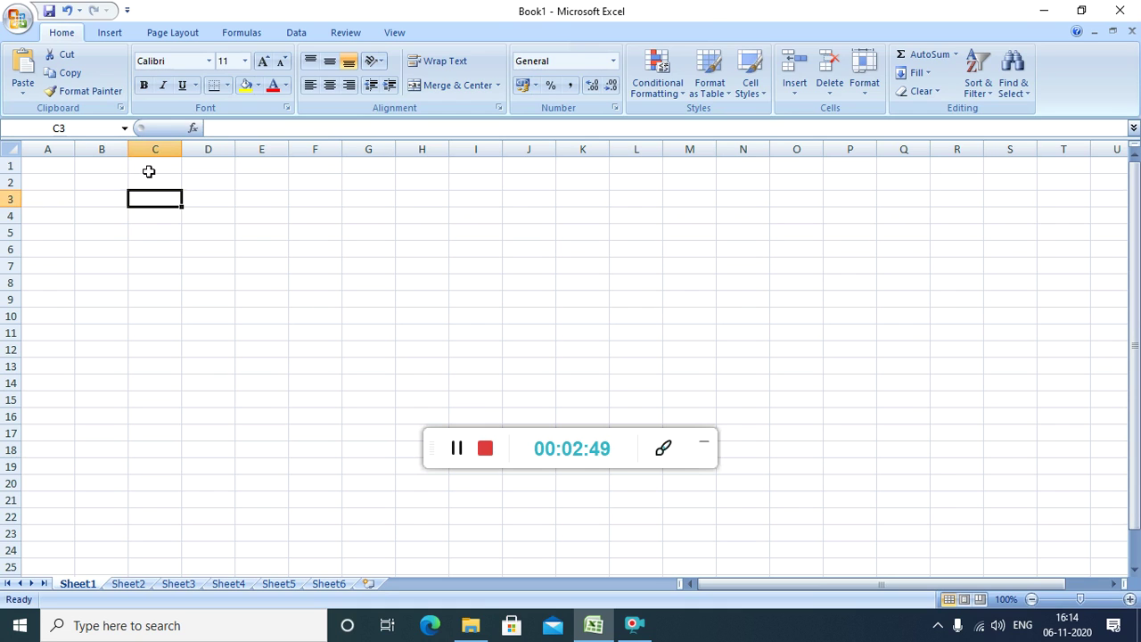
pyautogui.click(10, 127)
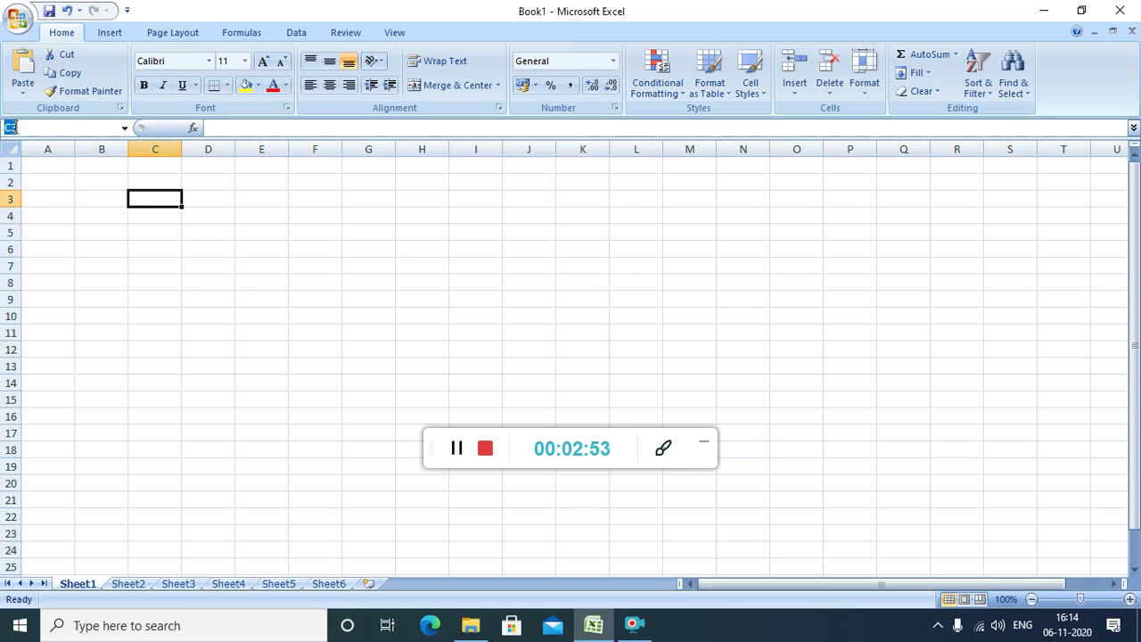
pyautogui.click(148, 198)
pyautogui.click(973, 350)
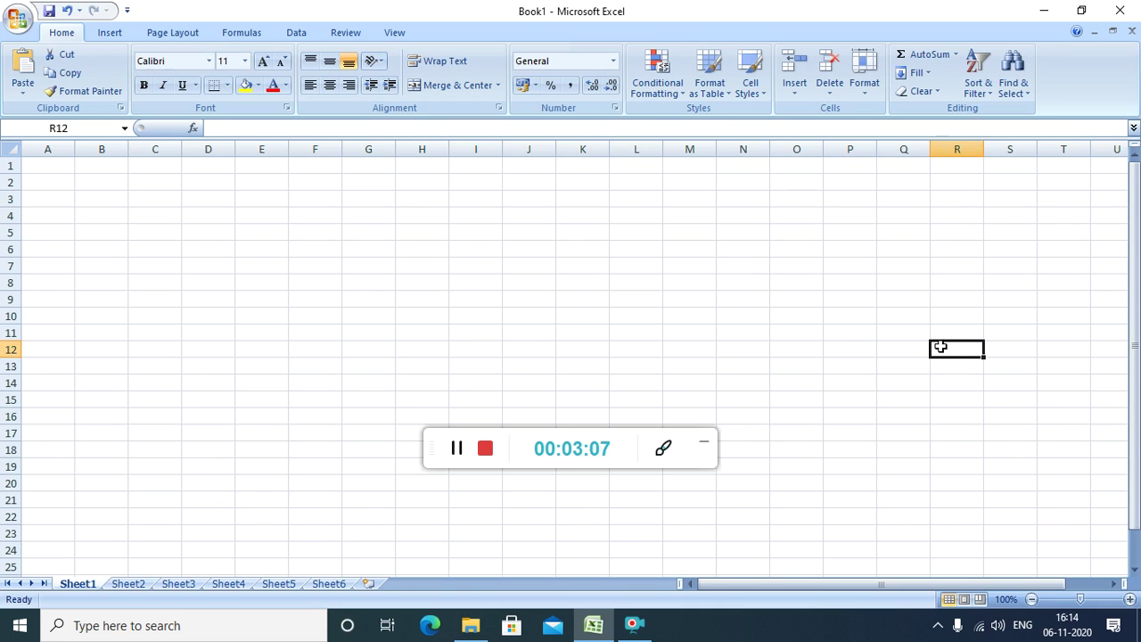
pyautogui.click(388, 495)
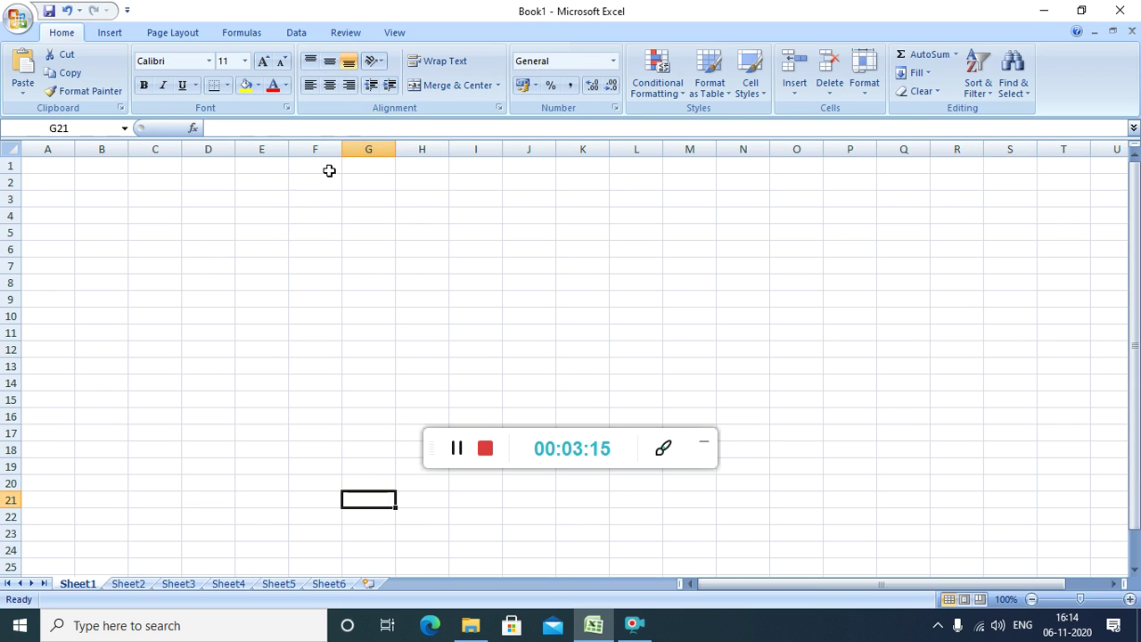
pyautogui.click(245, 366)
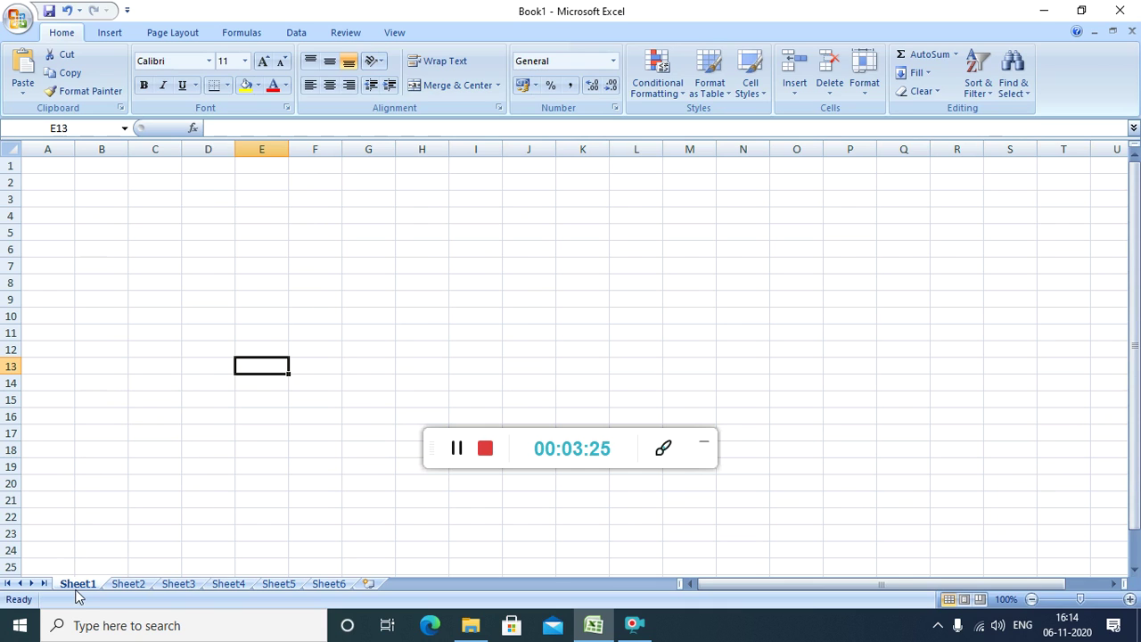
# - Go through Sheet2 to Sheet6 and insert two new worksheets after Sheet6
pyautogui.click(131, 585)
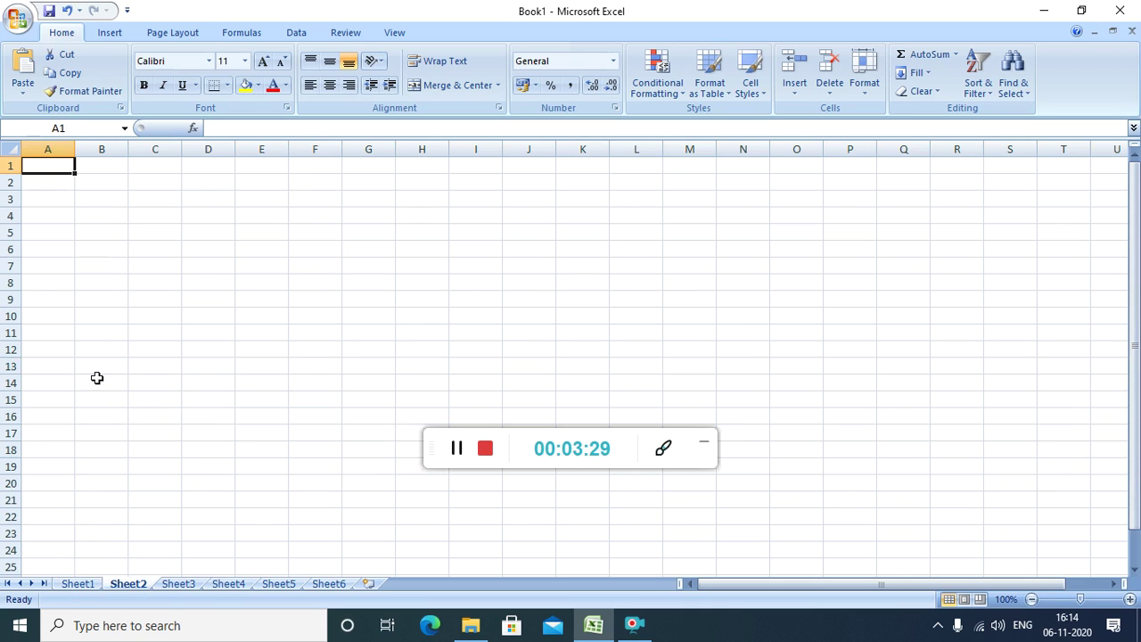
pyautogui.click(194, 587)
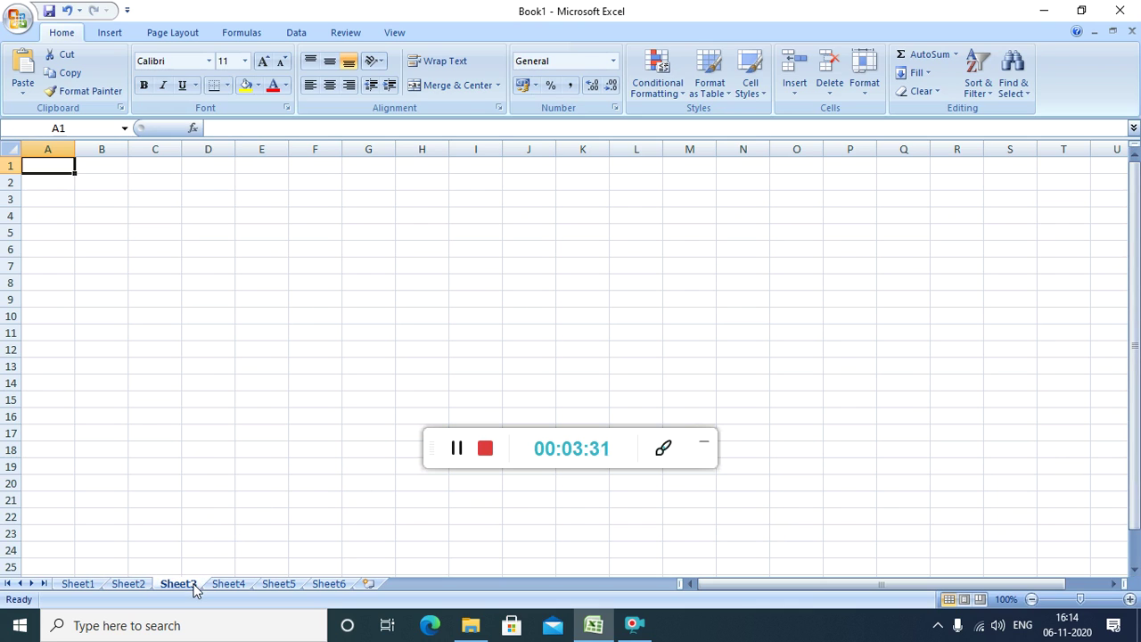
pyautogui.click(239, 586)
pyautogui.click(275, 586)
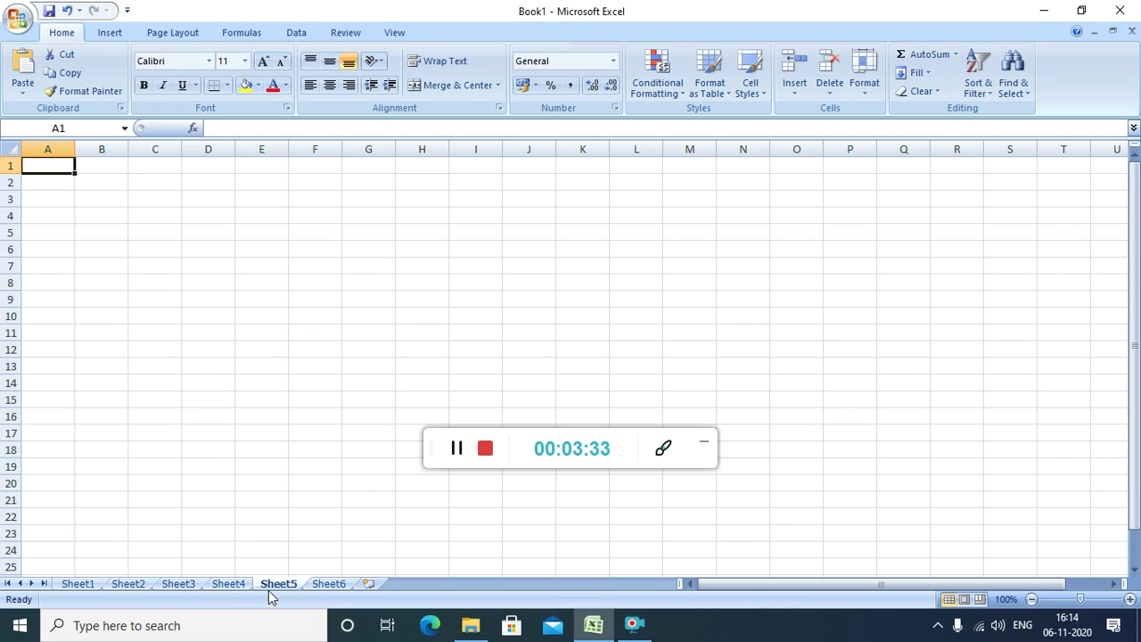
pyautogui.click(326, 586)
pyautogui.click(365, 586)
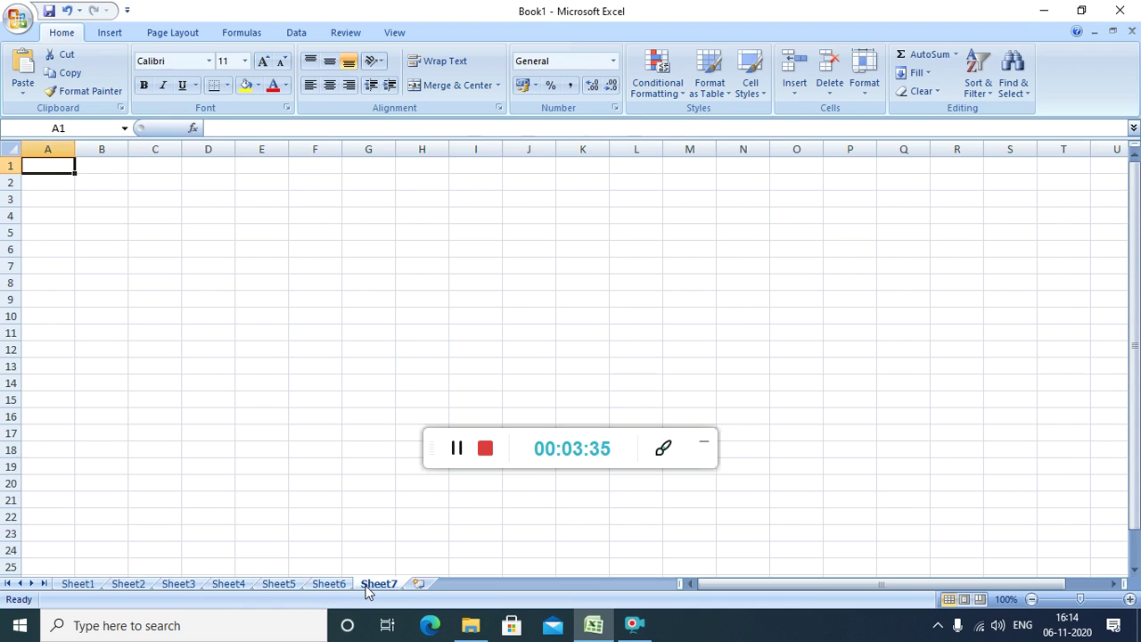
pyautogui.click(419, 587)
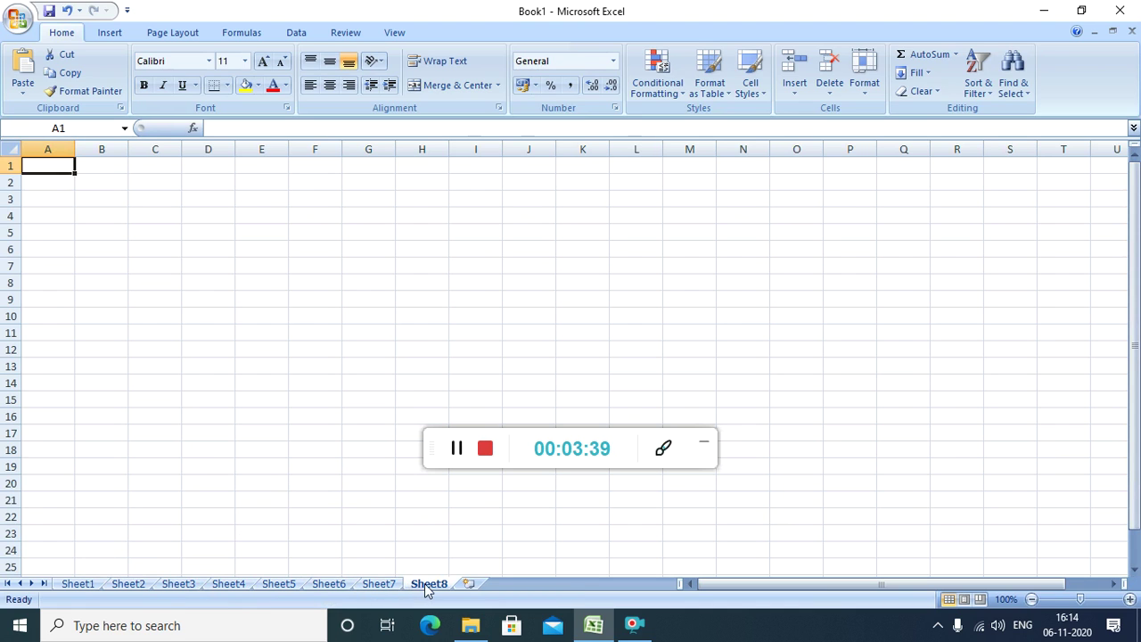
# - View Sheet2, Sheet3 and Sheet4 in turn and return to Sheet1
pyautogui.click(139, 586)
pyautogui.click(180, 586)
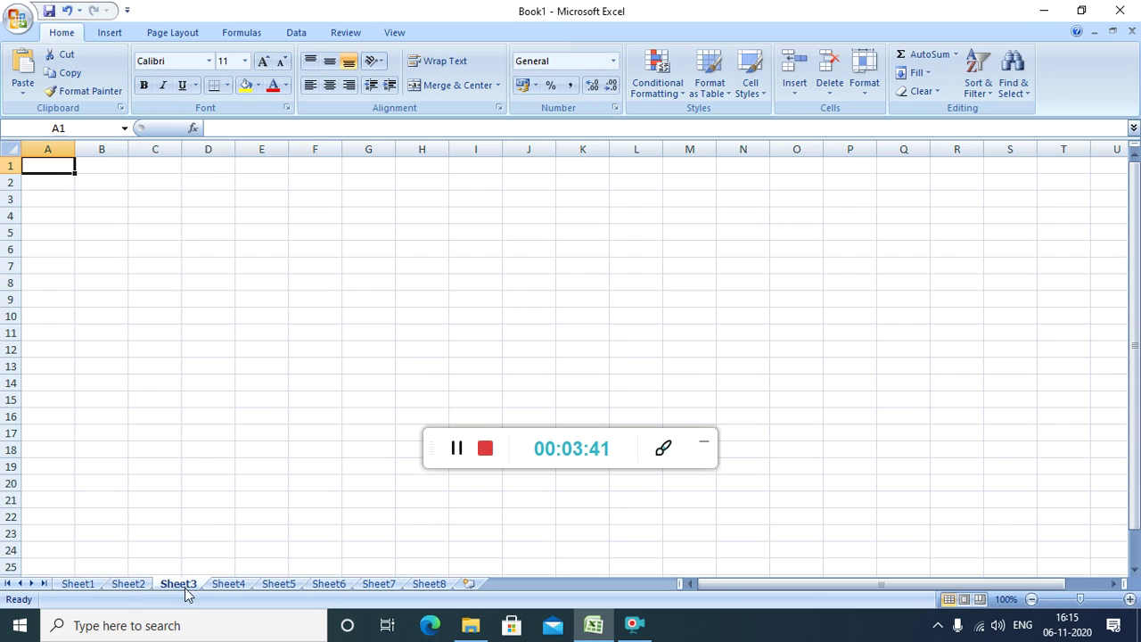
pyautogui.click(224, 585)
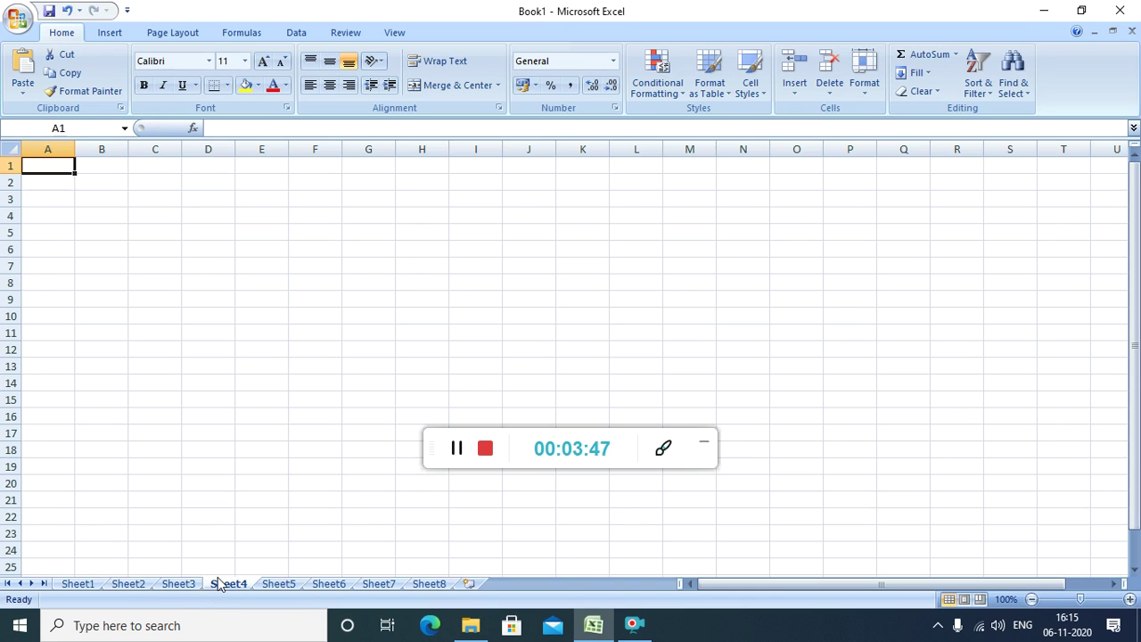
pyautogui.click(87, 588)
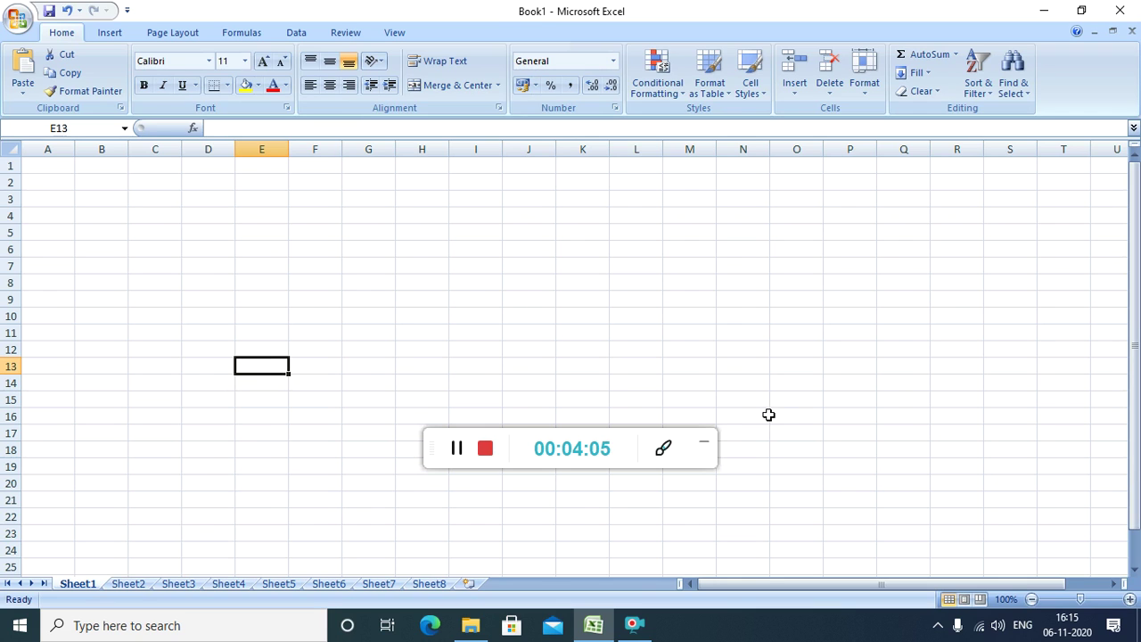
# - Step through the worksheets from Sheet2 to Sheet5
pyautogui.click(127, 584)
pyautogui.click(178, 584)
pyautogui.click(228, 584)
pyautogui.click(278, 584)
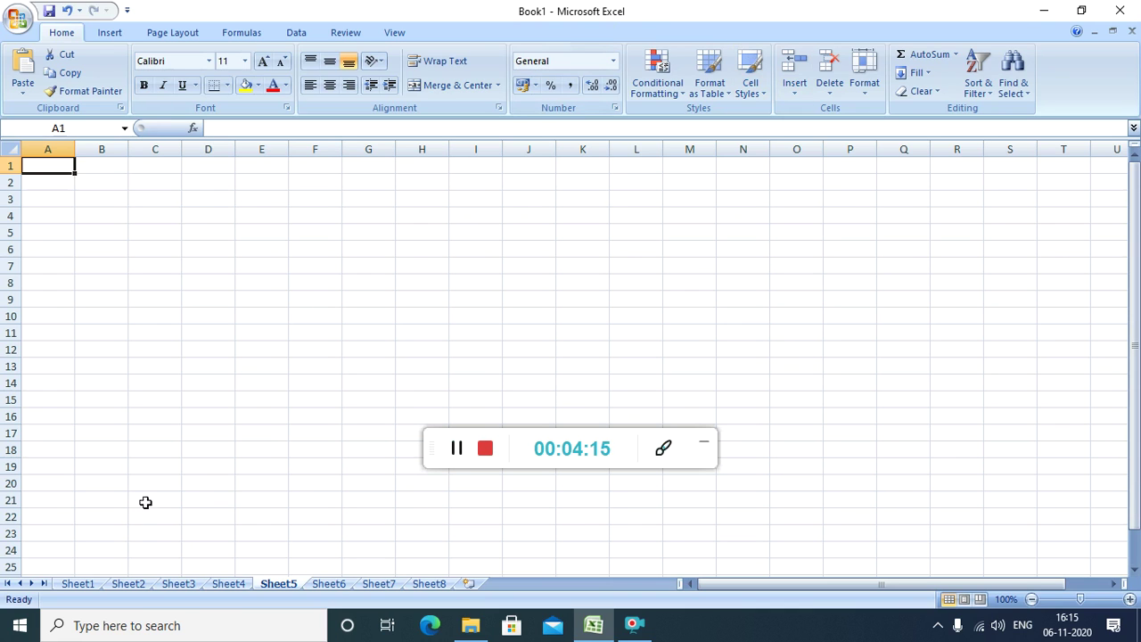
# - View every worksheet in order from Sheet1 to Sheet8 and go back to Sheet2
pyautogui.click(82, 585)
pyautogui.click(134, 585)
pyautogui.click(183, 584)
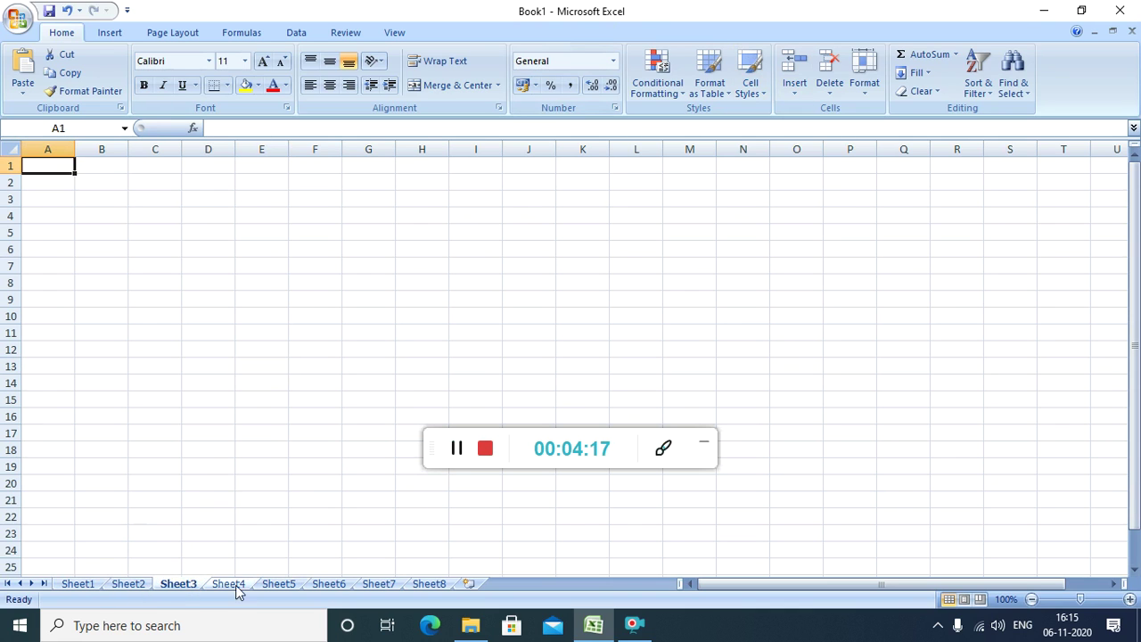
pyautogui.click(228, 584)
pyautogui.click(278, 585)
pyautogui.click(327, 585)
pyautogui.click(378, 584)
pyautogui.click(429, 584)
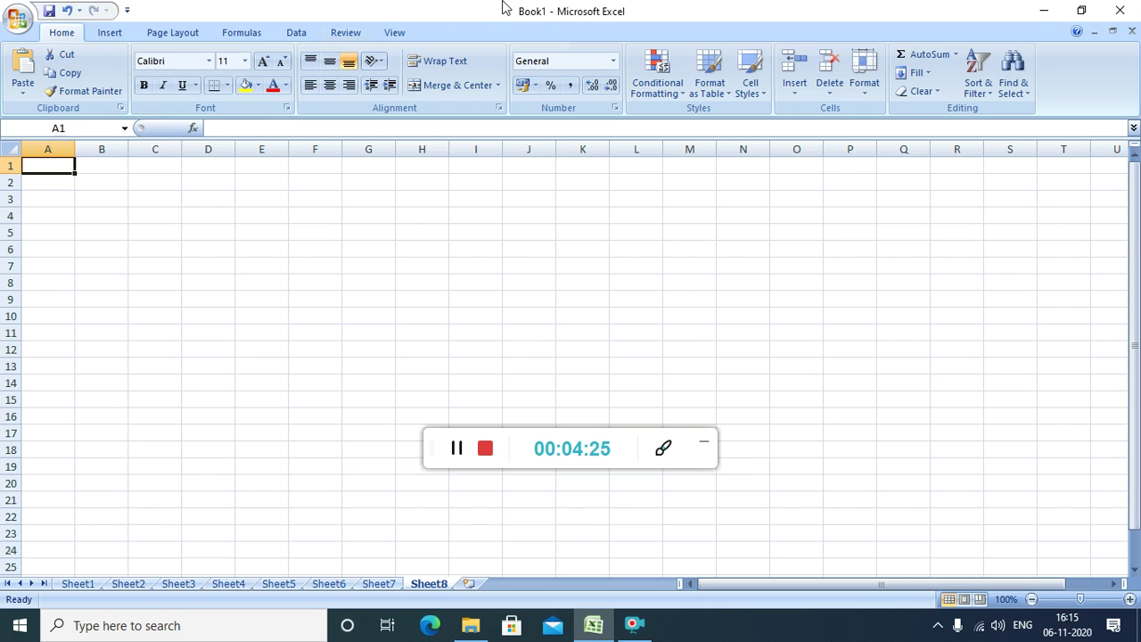
pyautogui.click(134, 586)
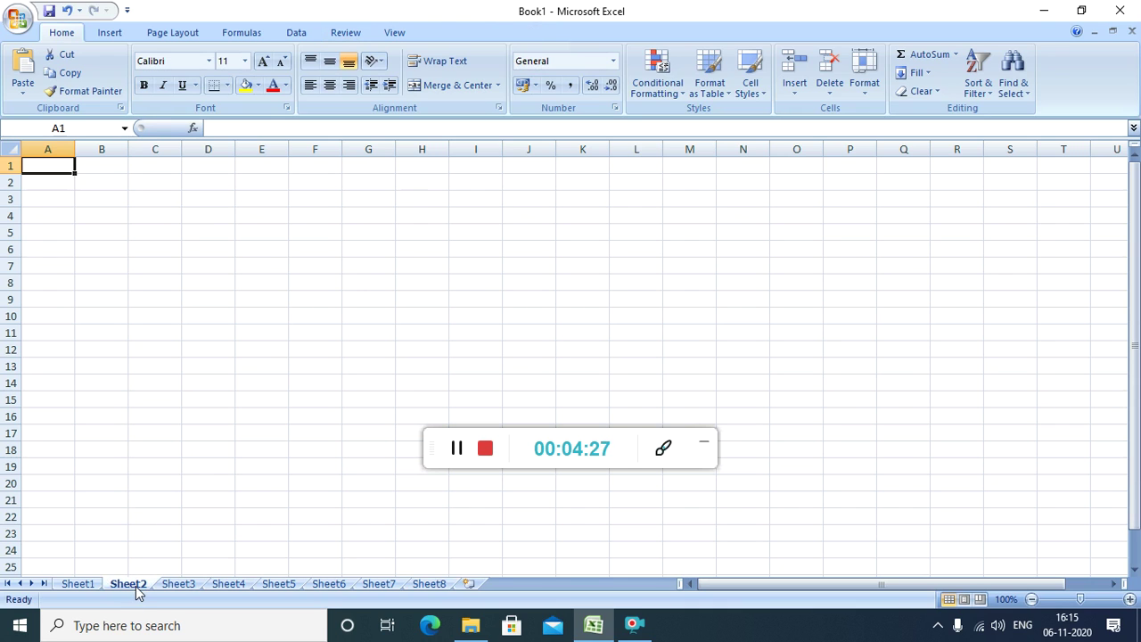
# - Enter 21 in cell C5 and 25 in cell D5 of Sheet1
pyautogui.click(89, 585)
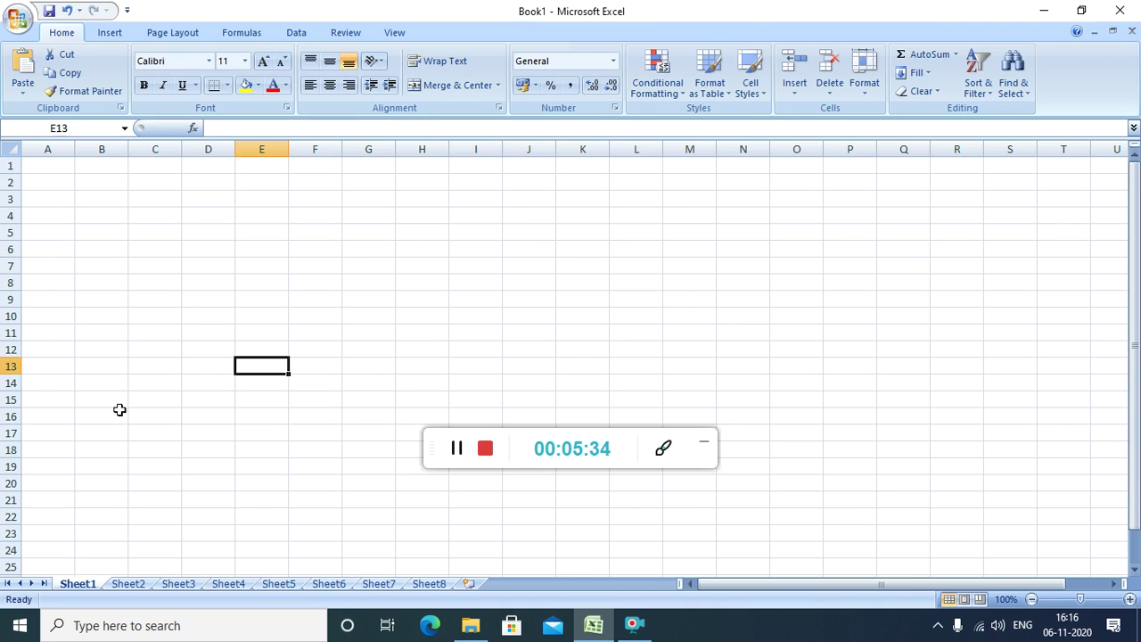
pyautogui.click(169, 229)
pyautogui.write('25')
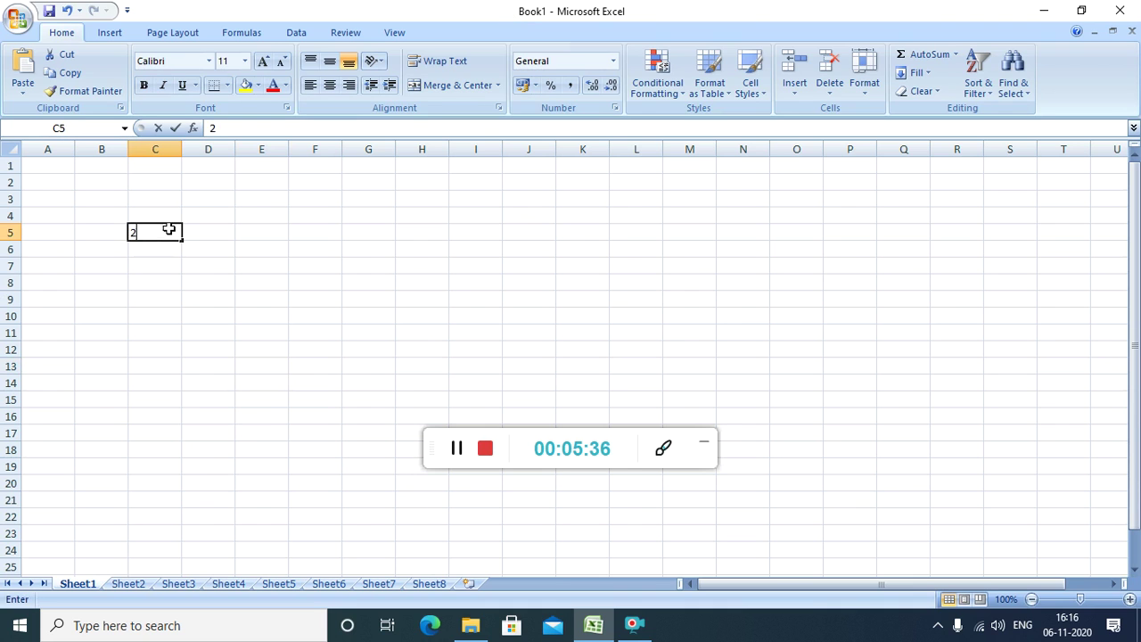
pyautogui.press('Tab')
pyautogui.write('25')
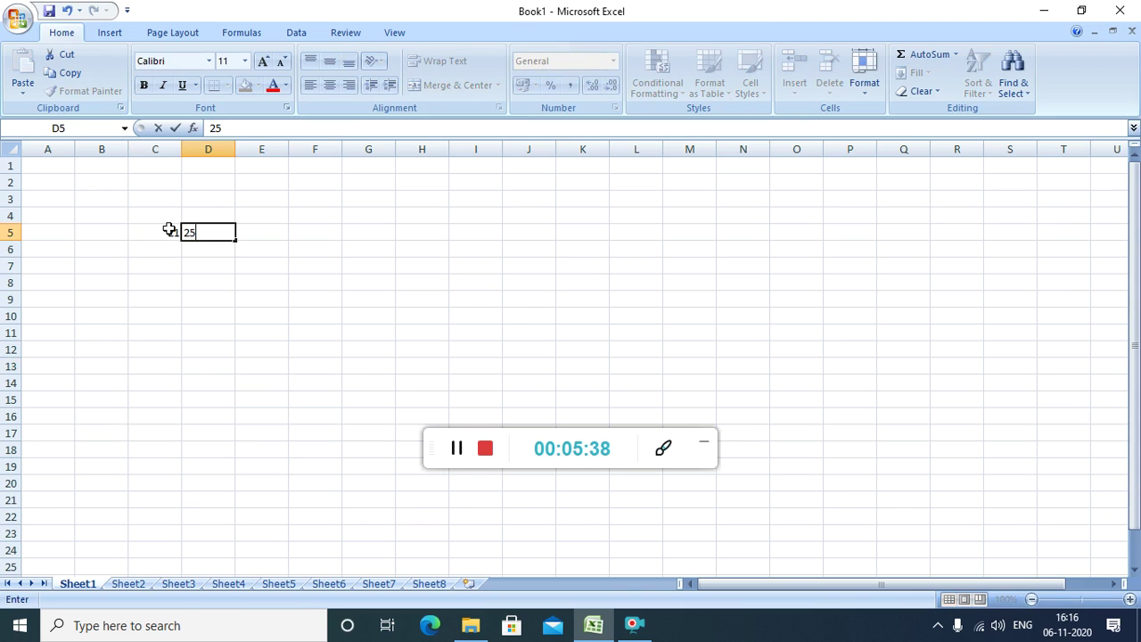
pyautogui.press('Return')
# - Enter 56 in cell C6 and 78 in cell D6
pyautogui.press('Left')
pyautogui.write('56')
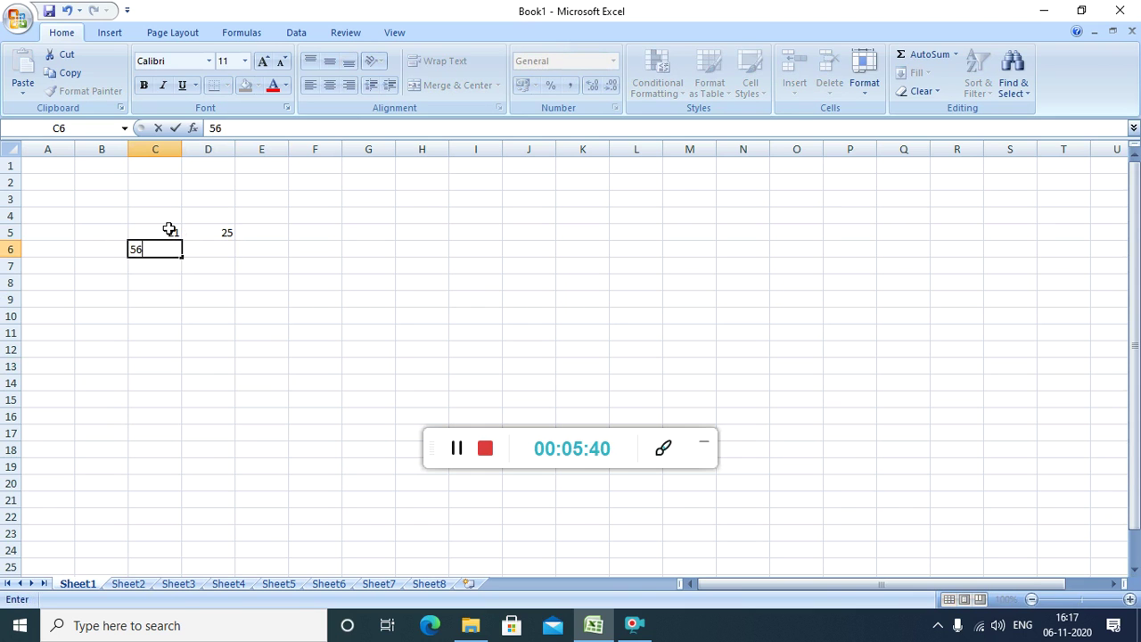
pyautogui.press('Tab')
pyautogui.write('78')
pyautogui.press('Tab')
pyautogui.press('Up')
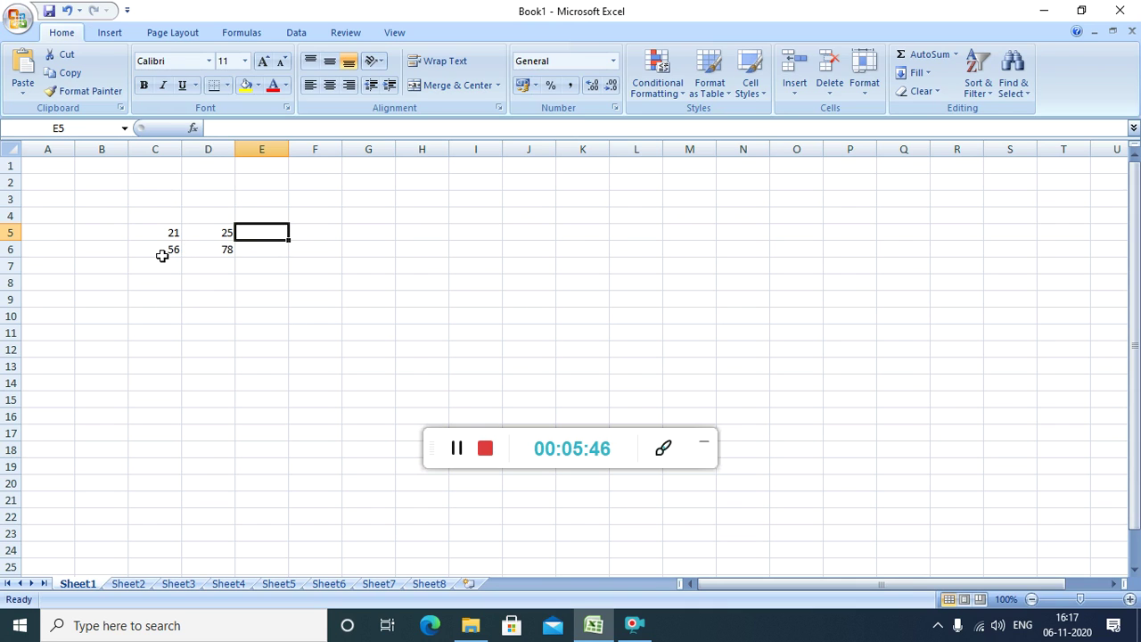
# - Add the heading TOTAL in cell E4
pyautogui.click(254, 216)
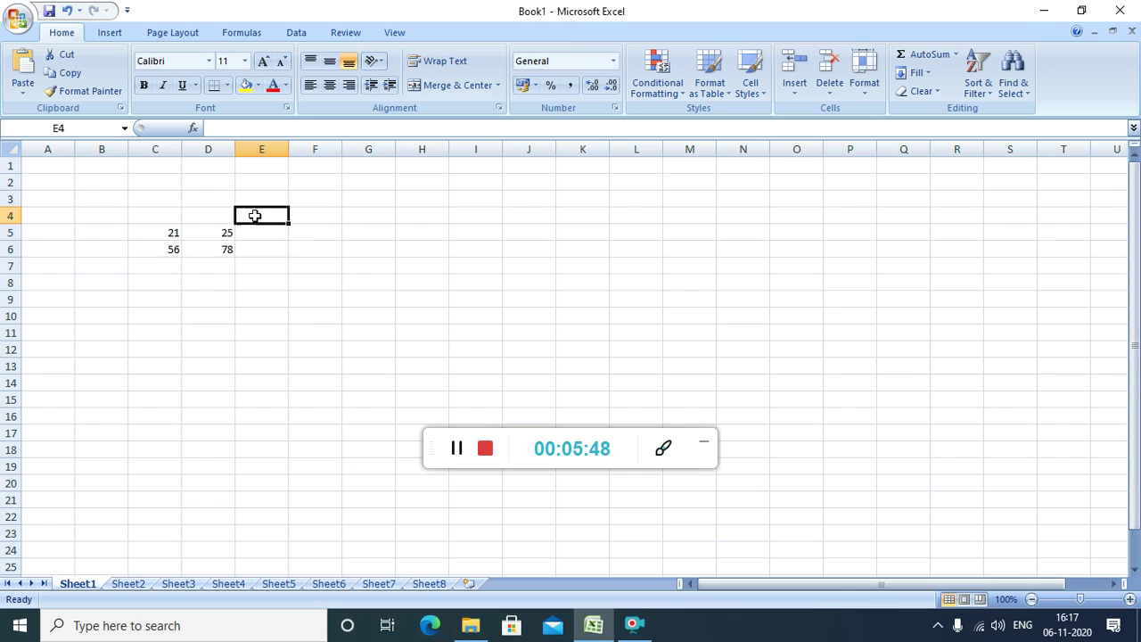
pyautogui.write('TOTAL')
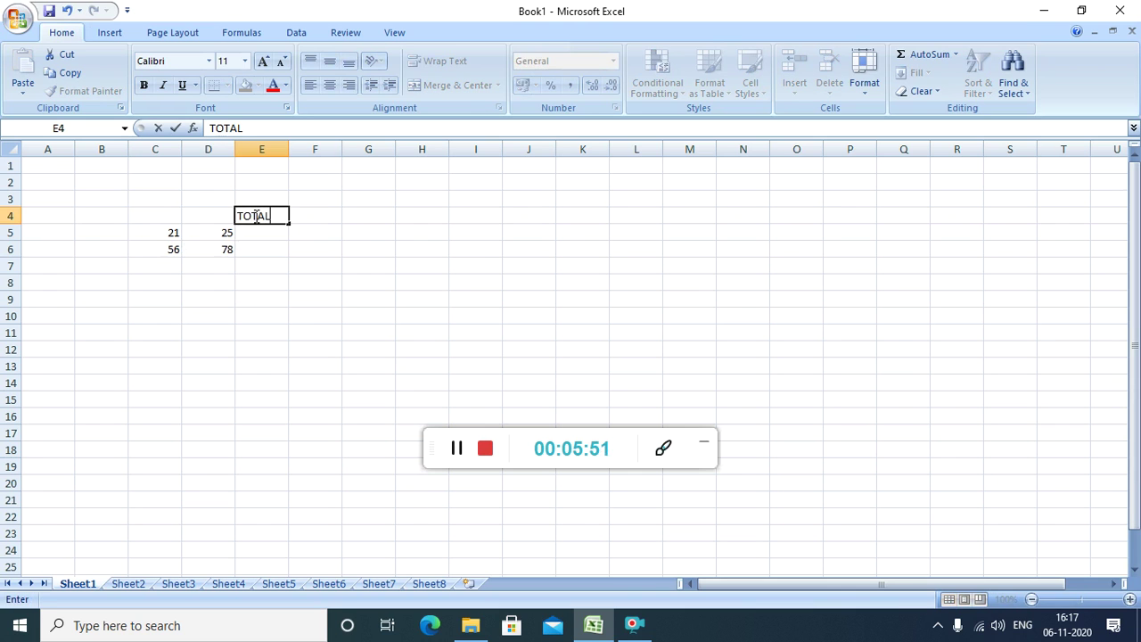
pyautogui.press('Return')
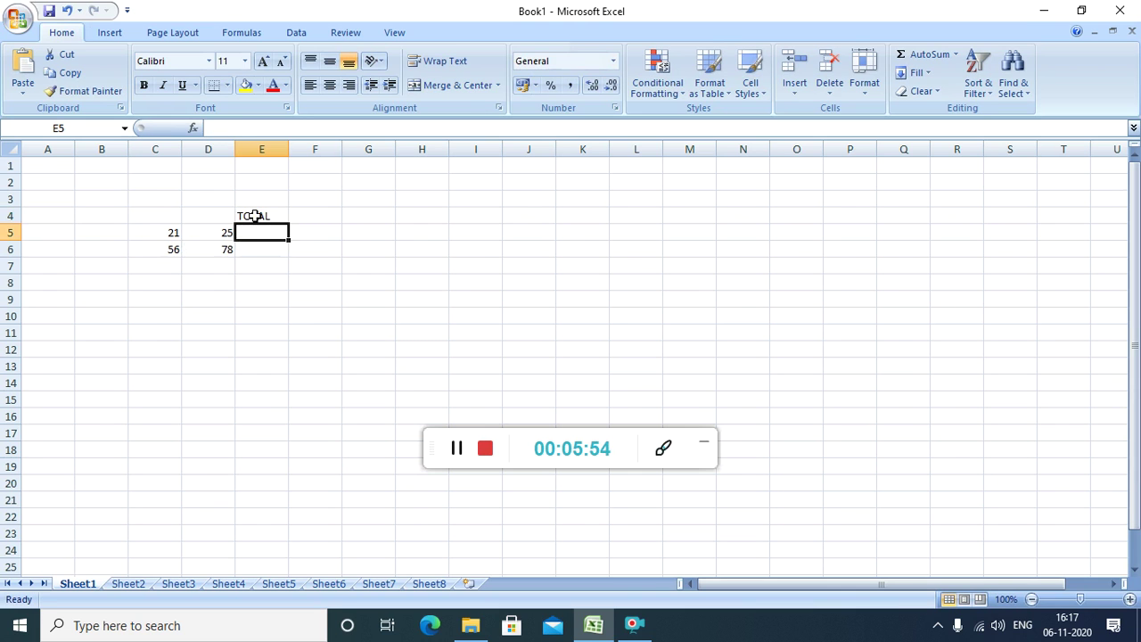
# - Add the two numbers of row 5 in cell E5 with the formula =C5+D5
pyautogui.write('=')
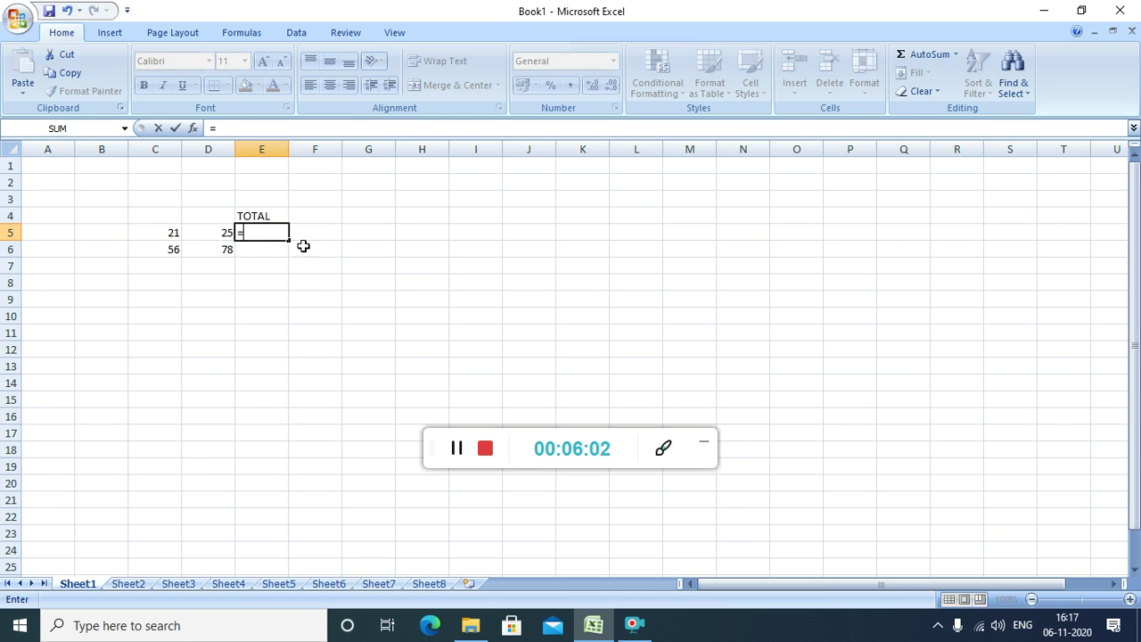
pyautogui.click(160, 233)
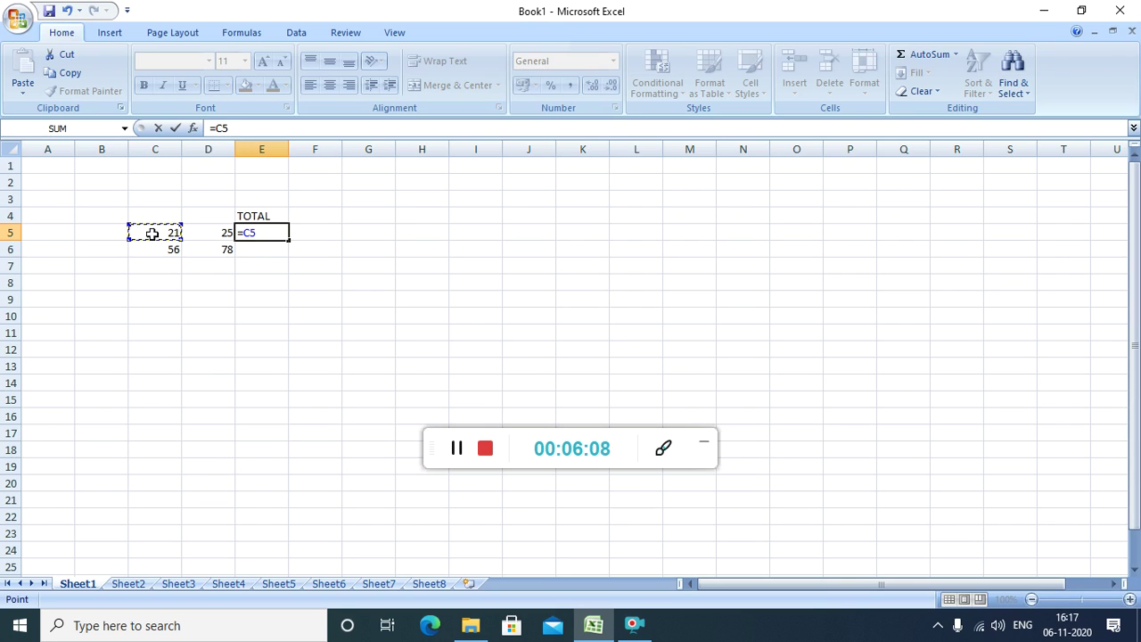
pyautogui.write('+')
pyautogui.click(210, 232)
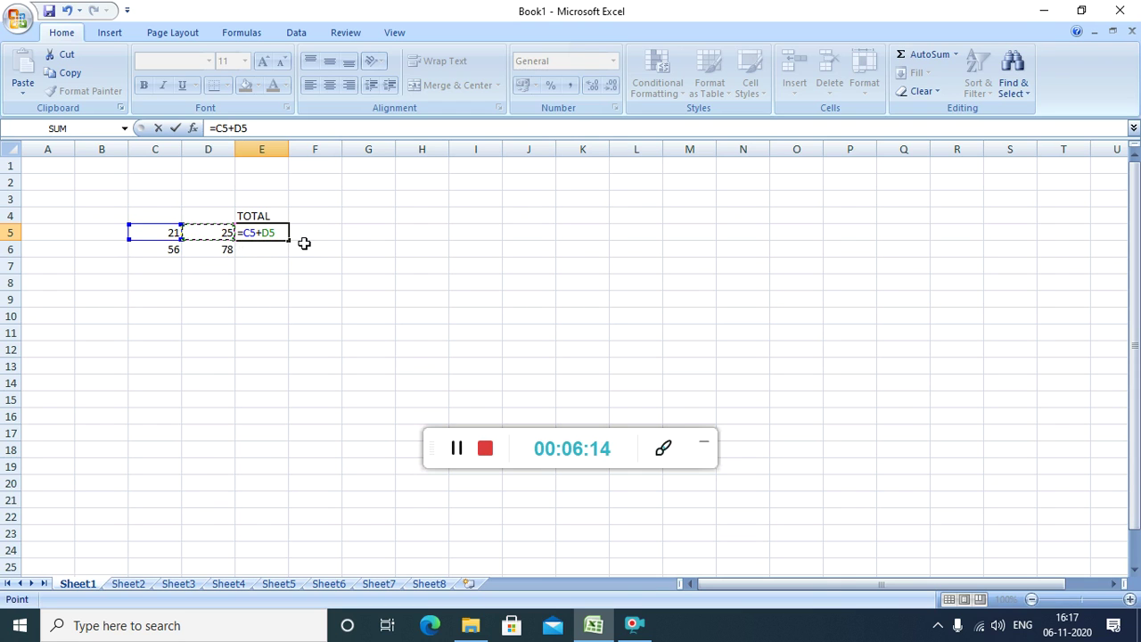
pyautogui.press('Return')
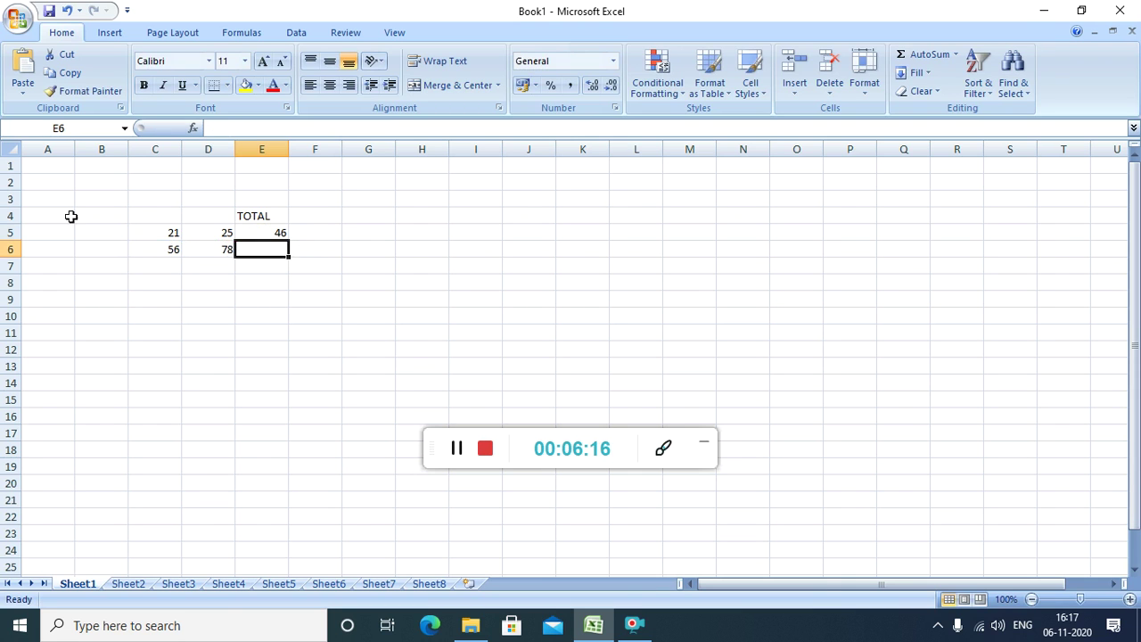
# - Change the formula in cell E5 to the multiplication =C5*D5
pyautogui.click(279, 231)
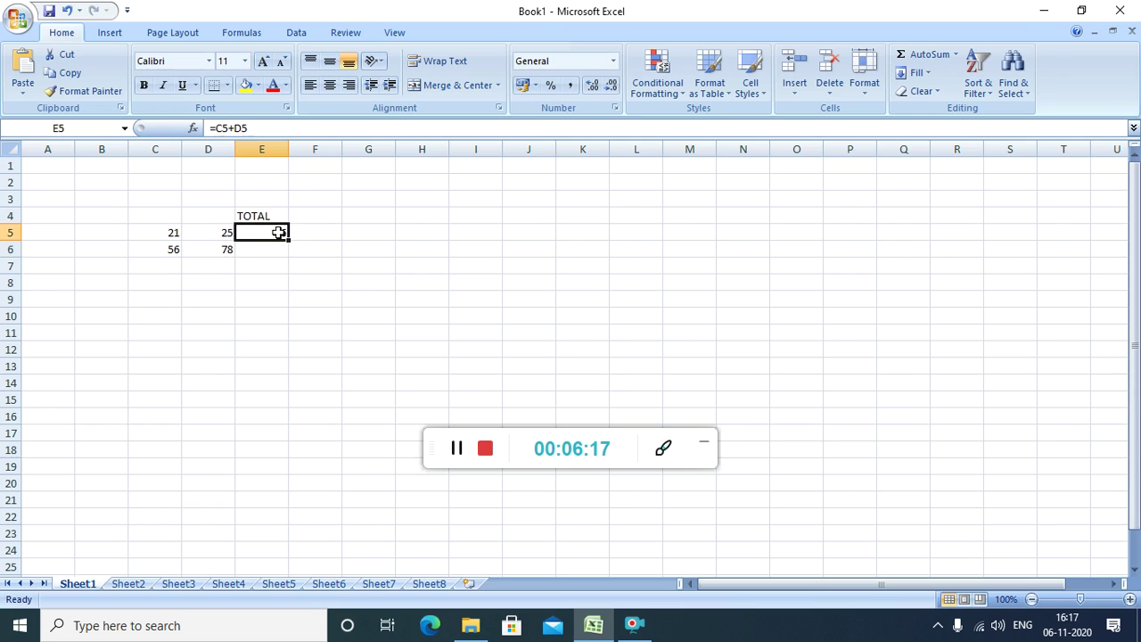
pyautogui.click(231, 127)
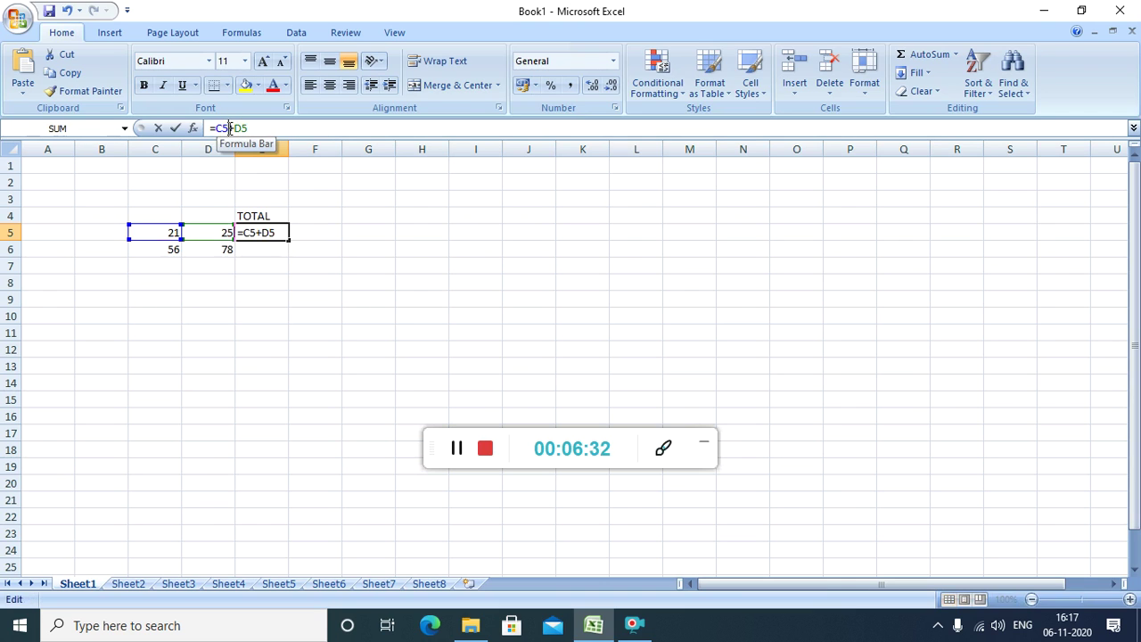
pyautogui.press('BackSpace')
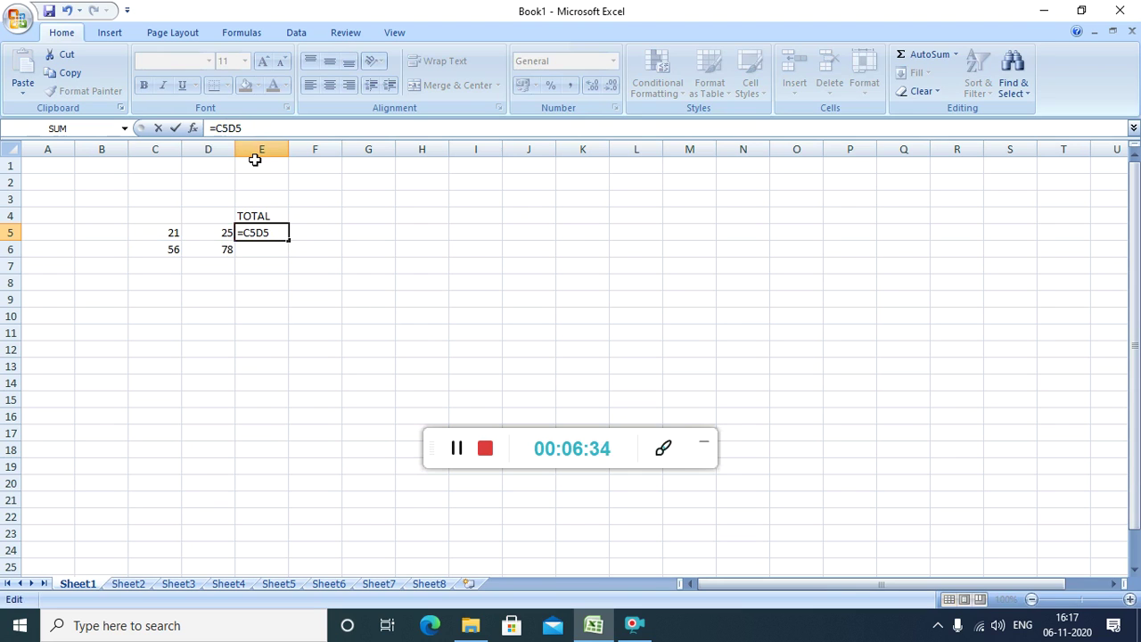
pyautogui.write('*')
pyautogui.press('Return')
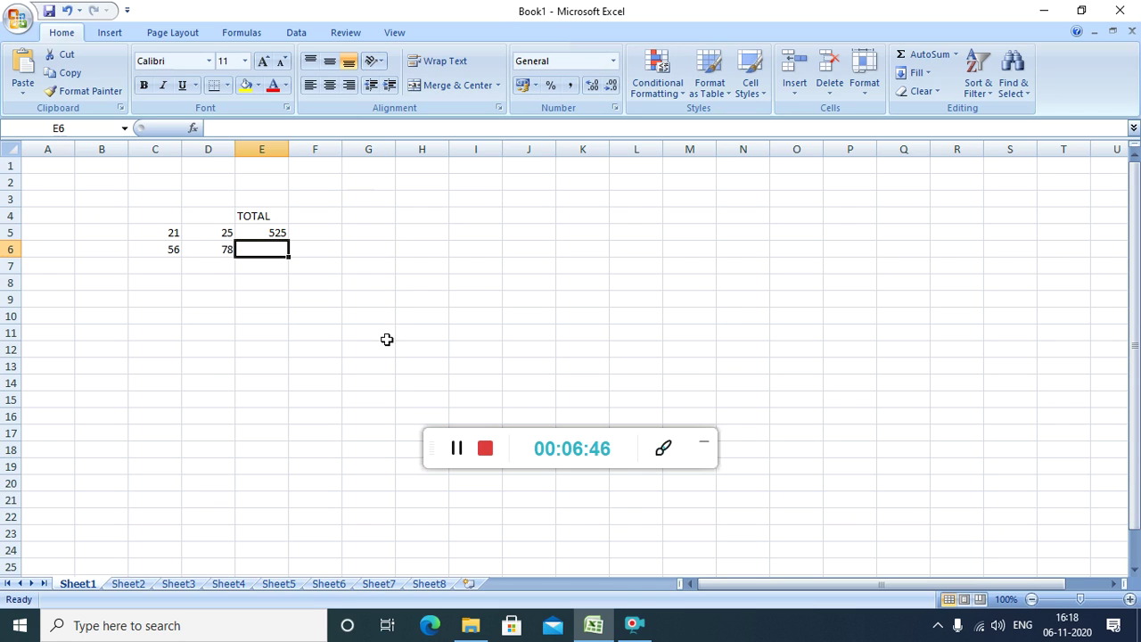
# - Total the row 6 numbers in cell E6 with the function =SUM(C6:D6)
pyautogui.write('=')
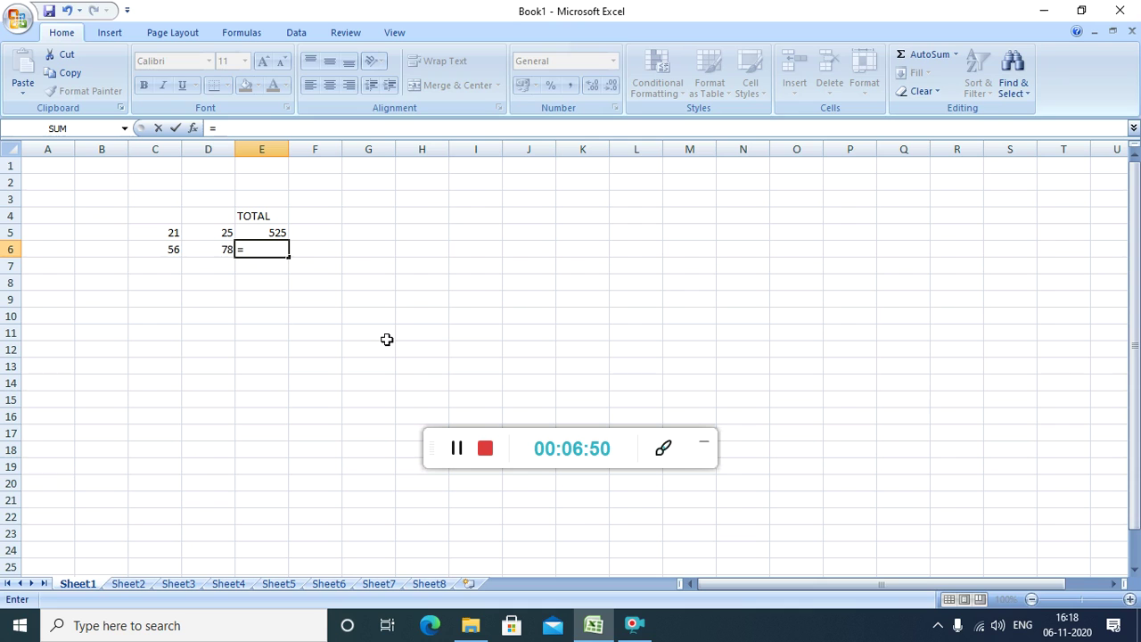
pyautogui.write('S')
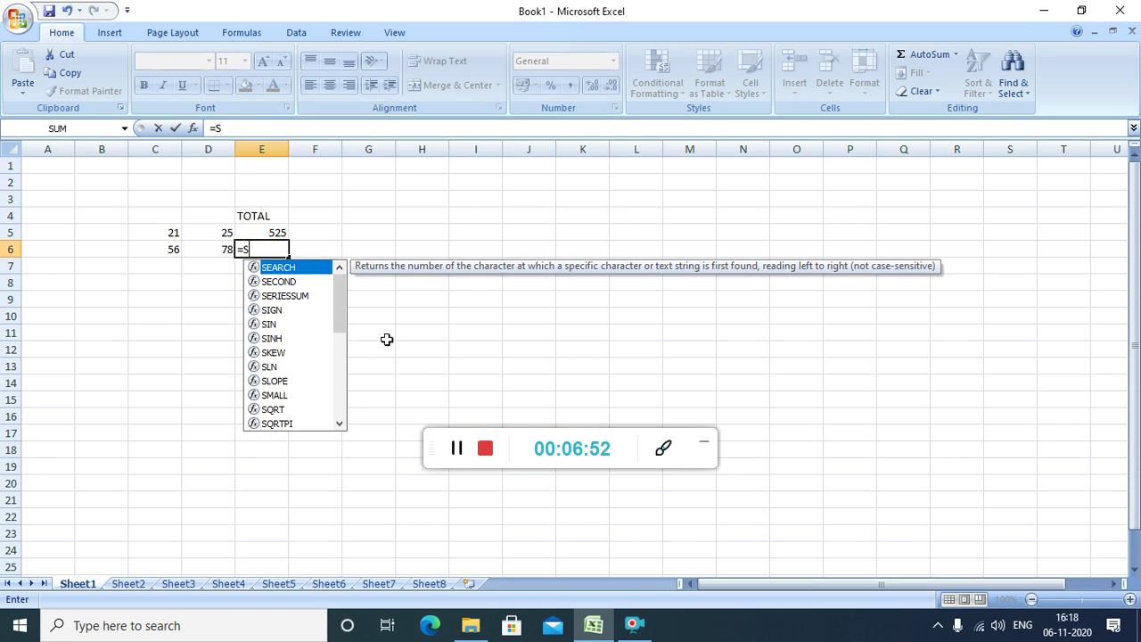
pyautogui.write('UM')
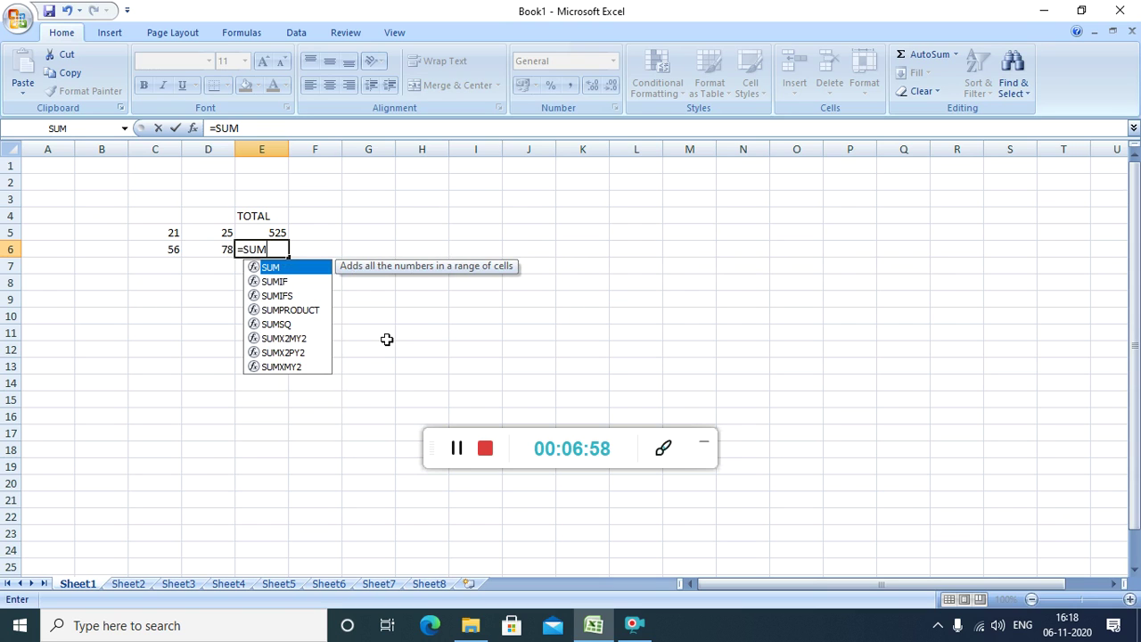
pyautogui.write('(')
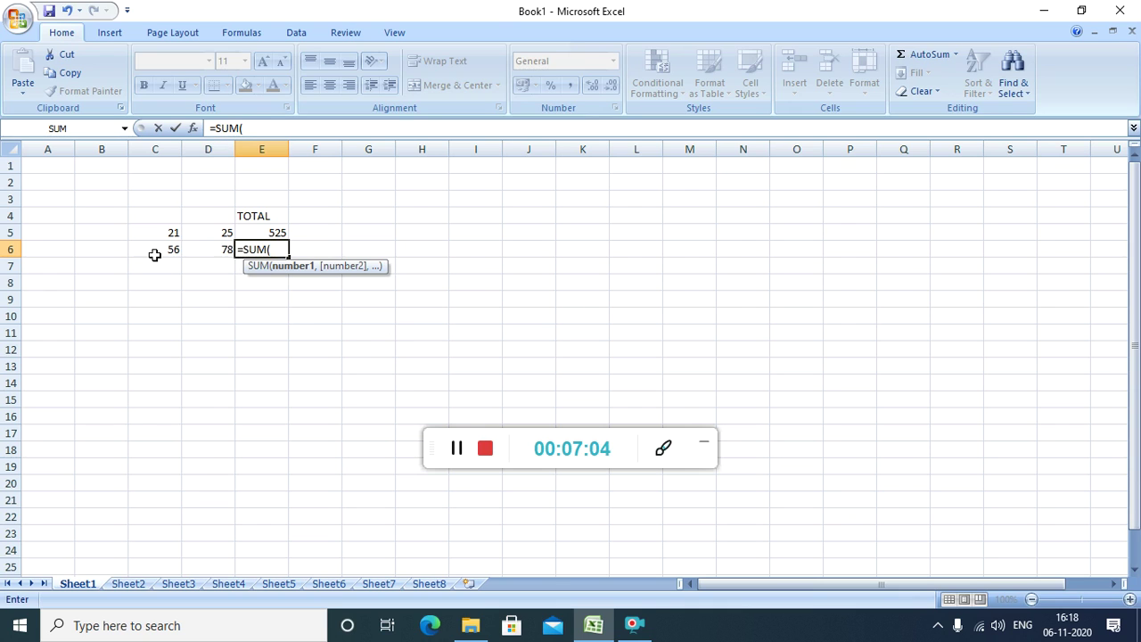
pyautogui.moveTo(152, 252); pyautogui.dragTo(206, 257)
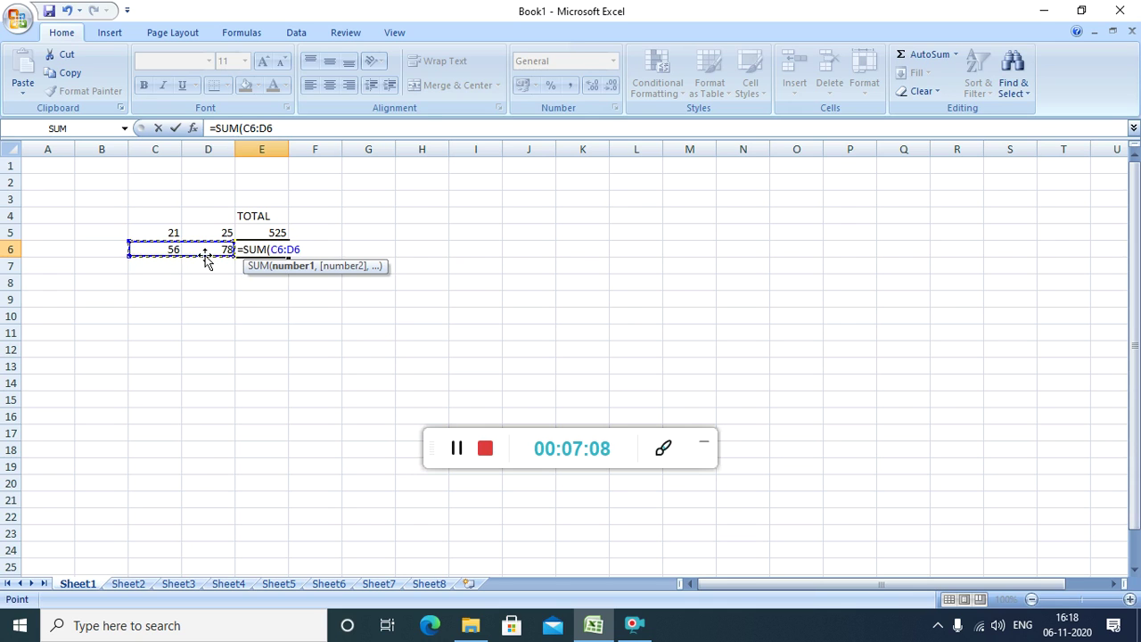
pyautogui.write(')')
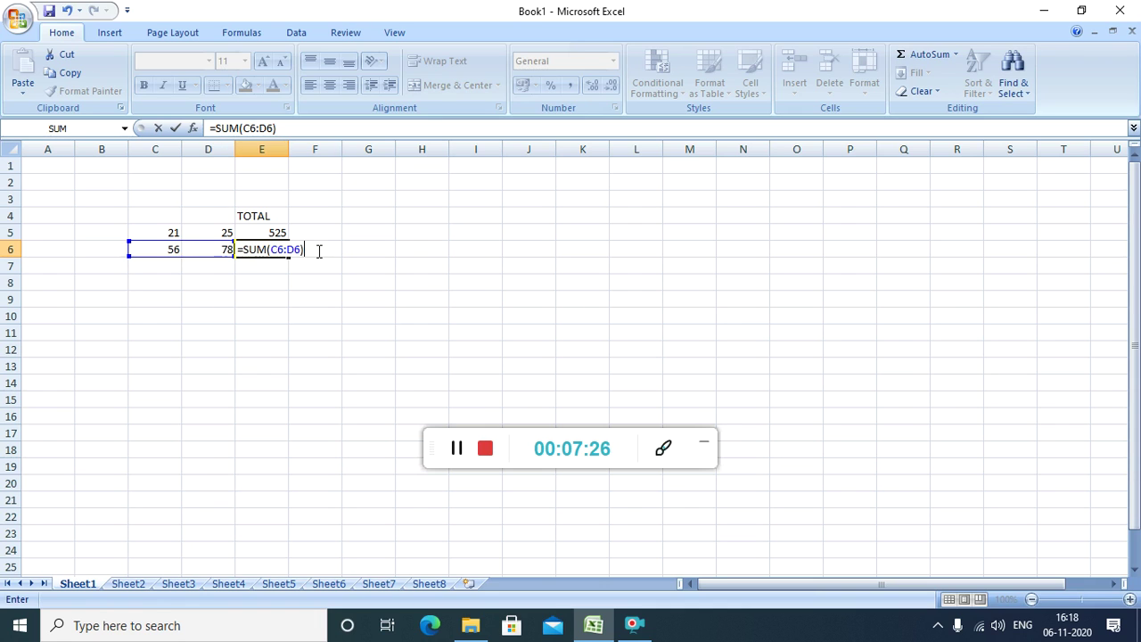
pyautogui.press('Return')
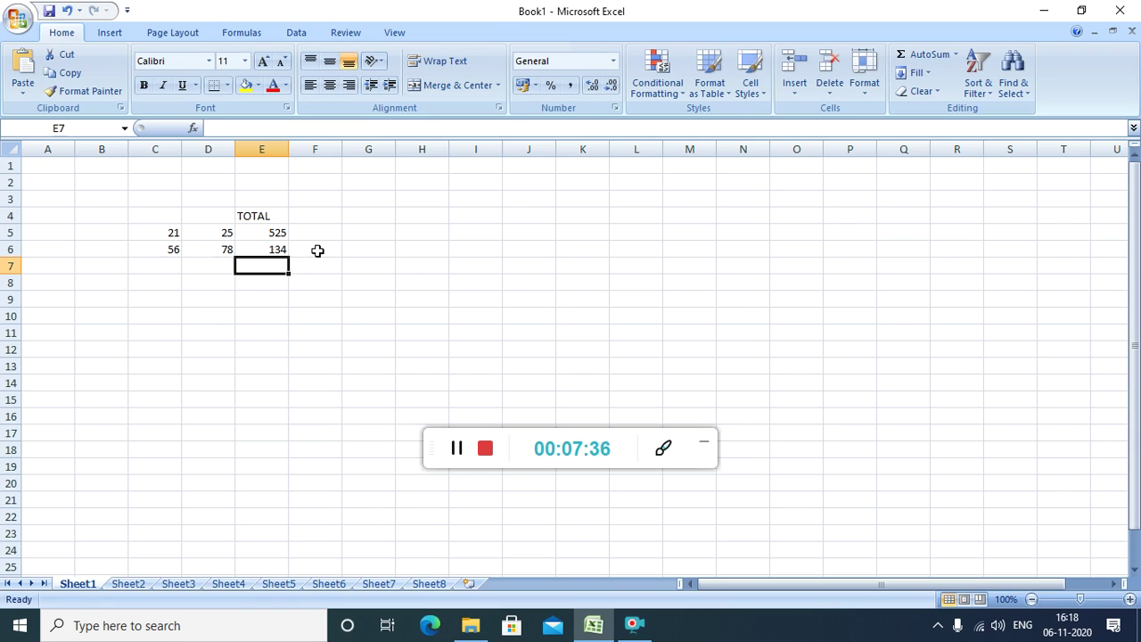
# - Enter the text formula ="MICROSOFT" in cell F5
pyautogui.click(311, 233)
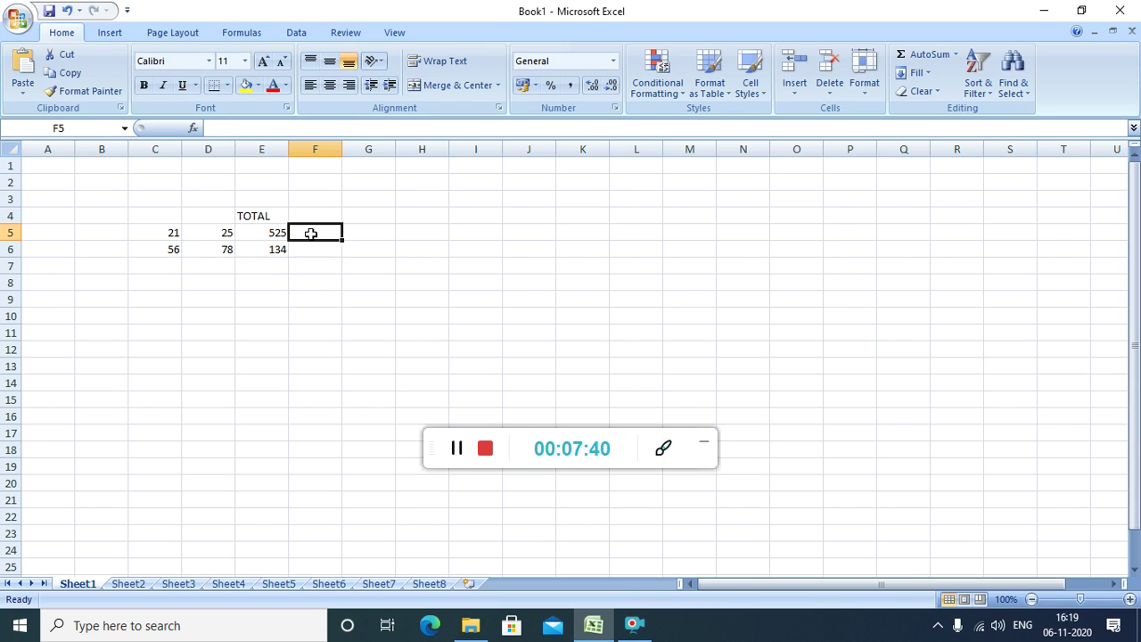
pyautogui.write('="')
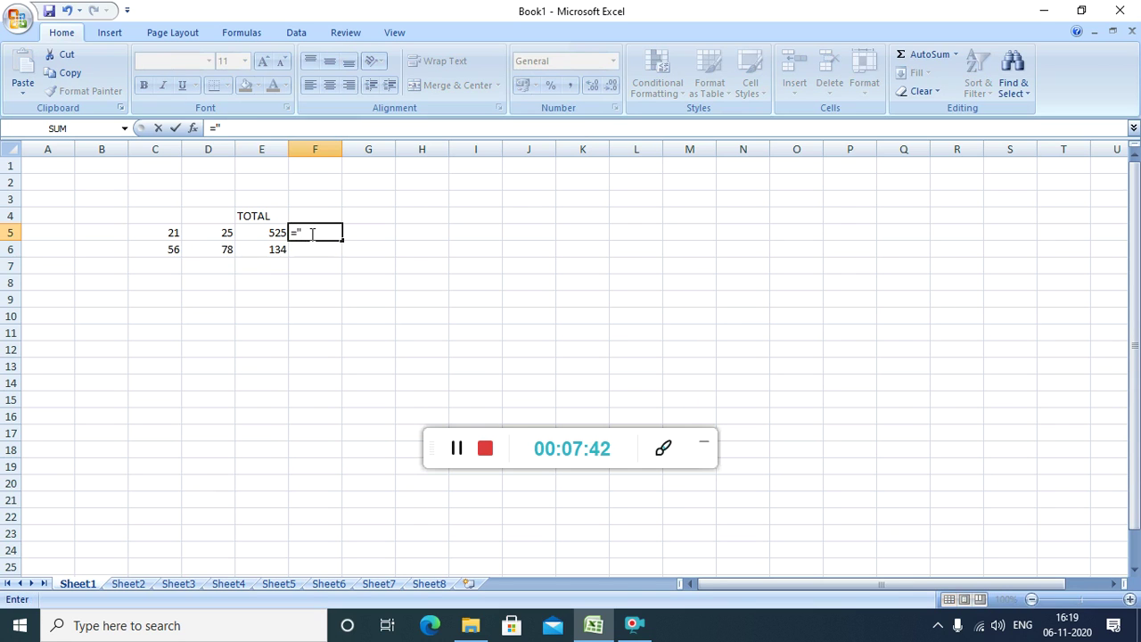
pyautogui.write('MICRO')
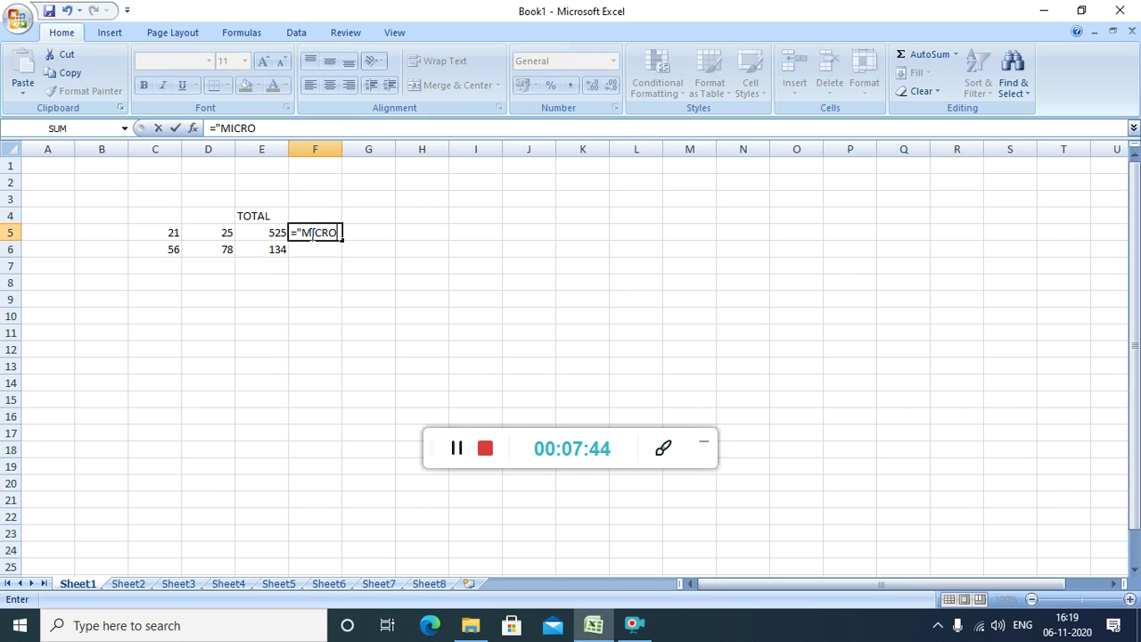
pyautogui.write('SOFT')
pyautogui.press('Return')
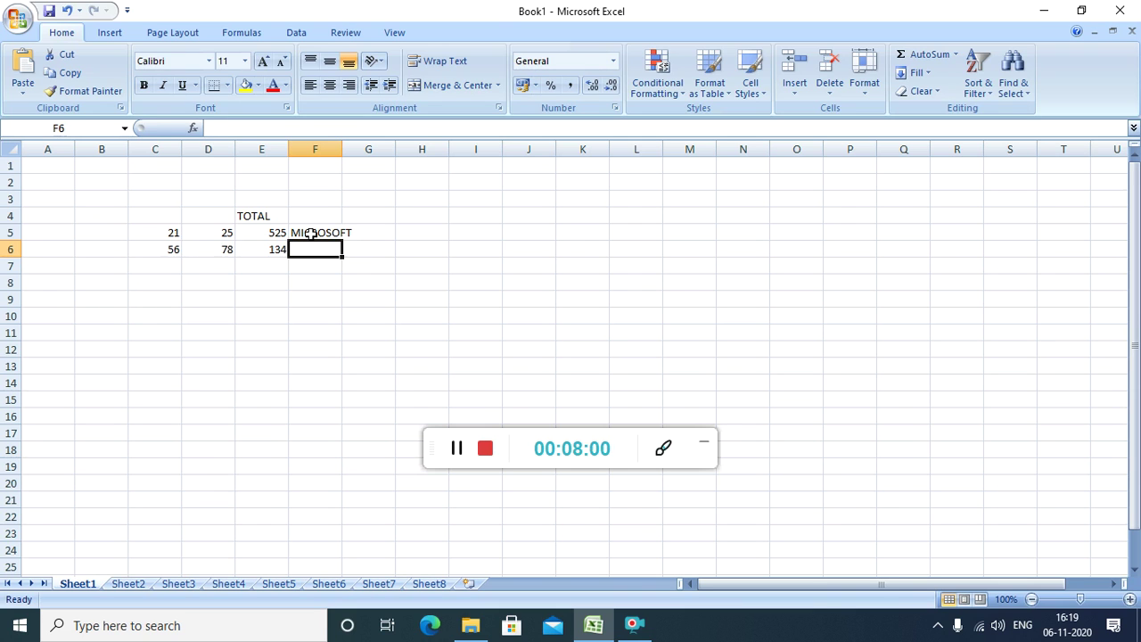
# - Try to join two words in cell F6 with the single-quoted formula ='MICROSOFT' & 'EXCEL'
pyautogui.write('=')
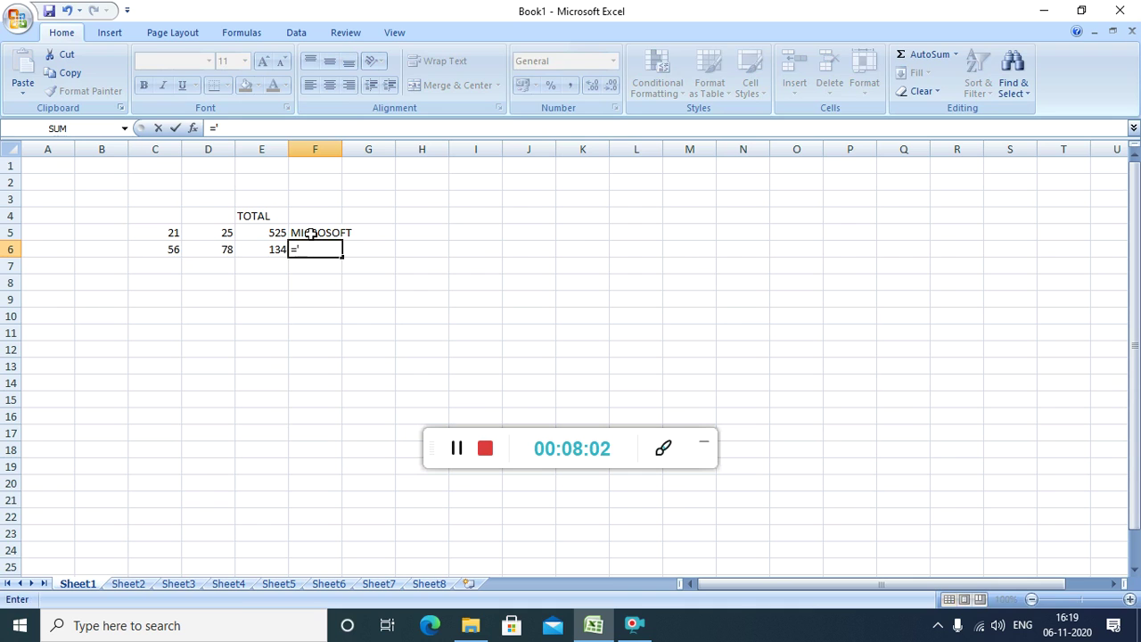
pyautogui.write("'MICROSOFT")
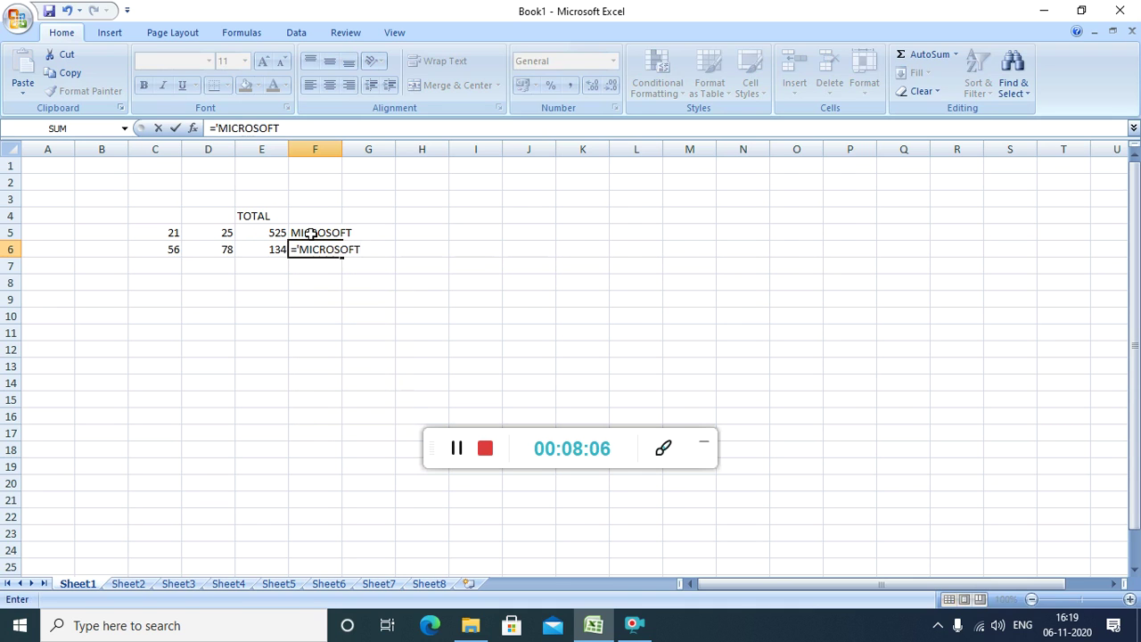
pyautogui.write("' & 'E")
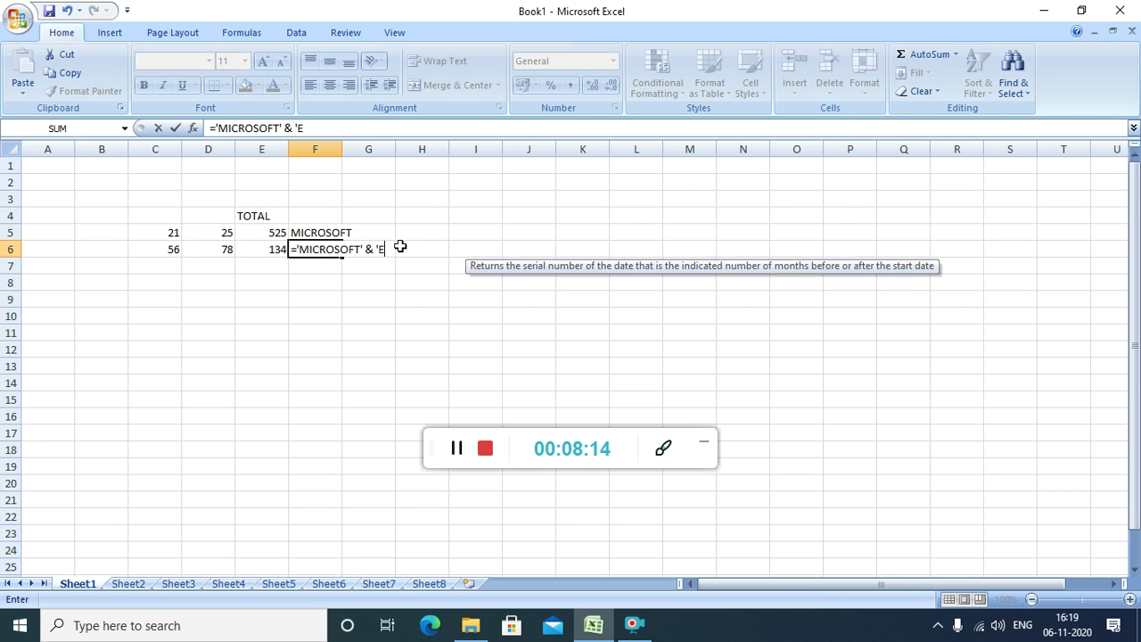
pyautogui.write("XCEL'")
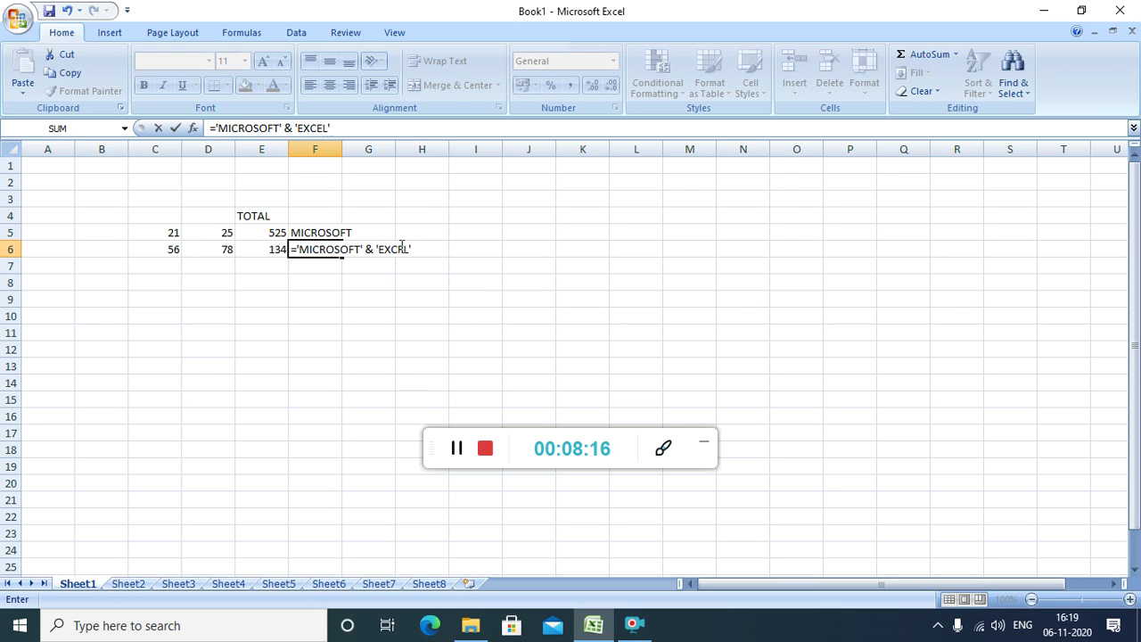
pyautogui.press('Return')
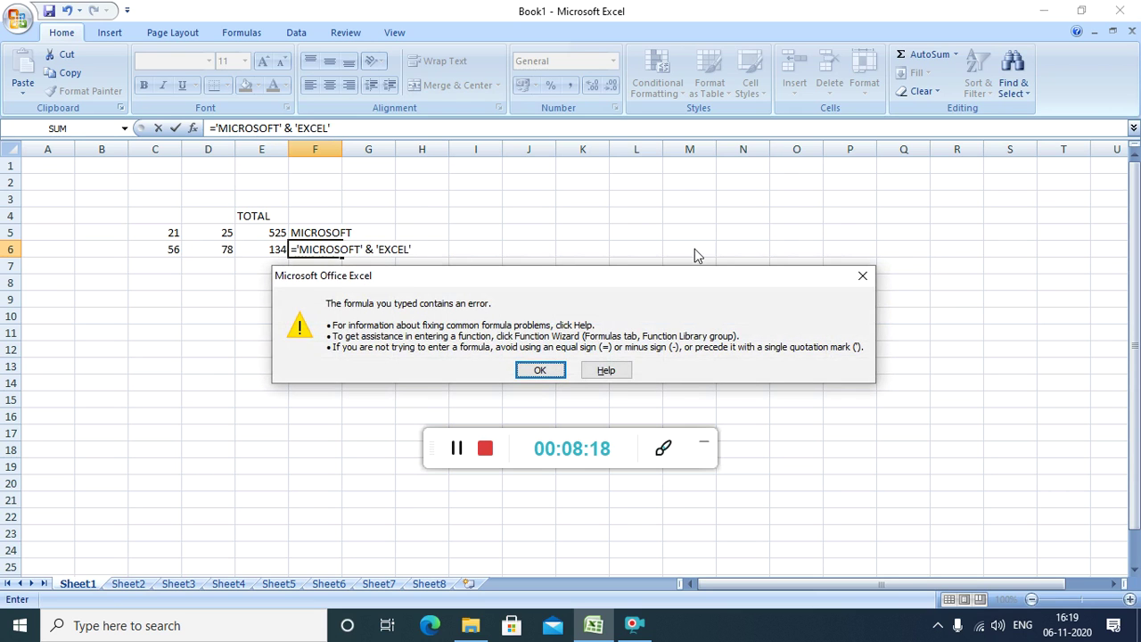
pyautogui.click(539, 370)
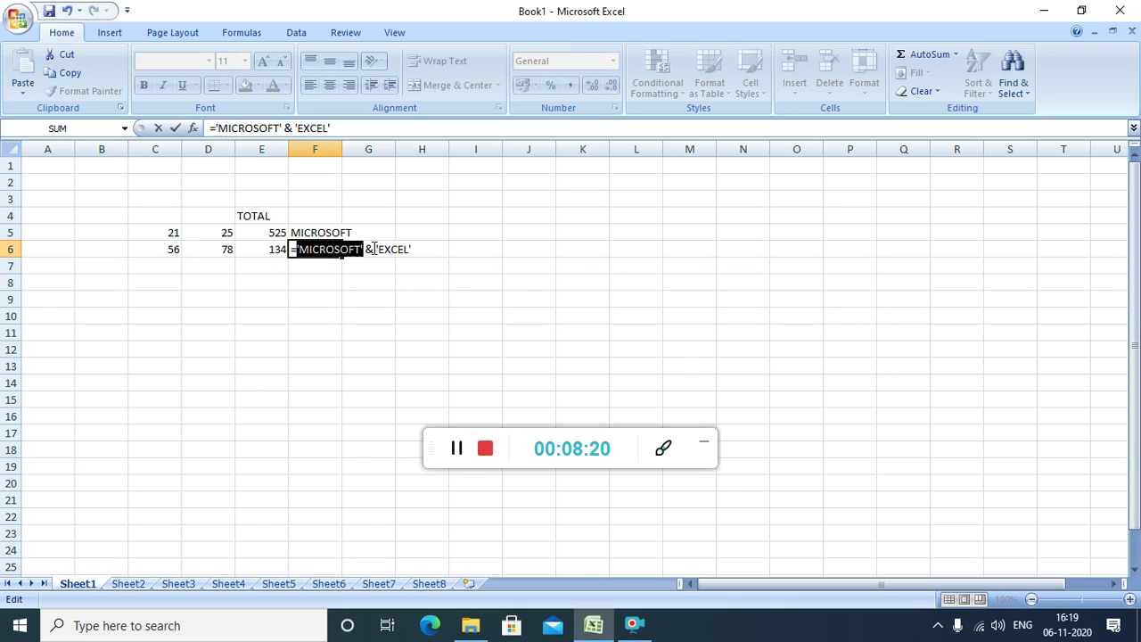
pyautogui.click(416, 247)
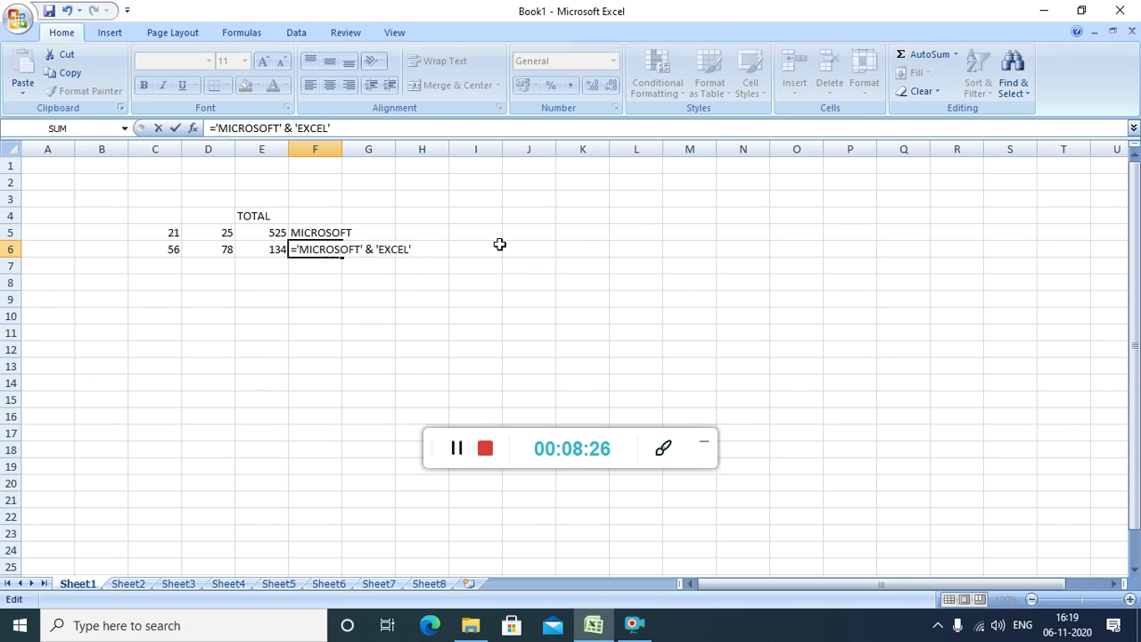
pyautogui.press('Return')
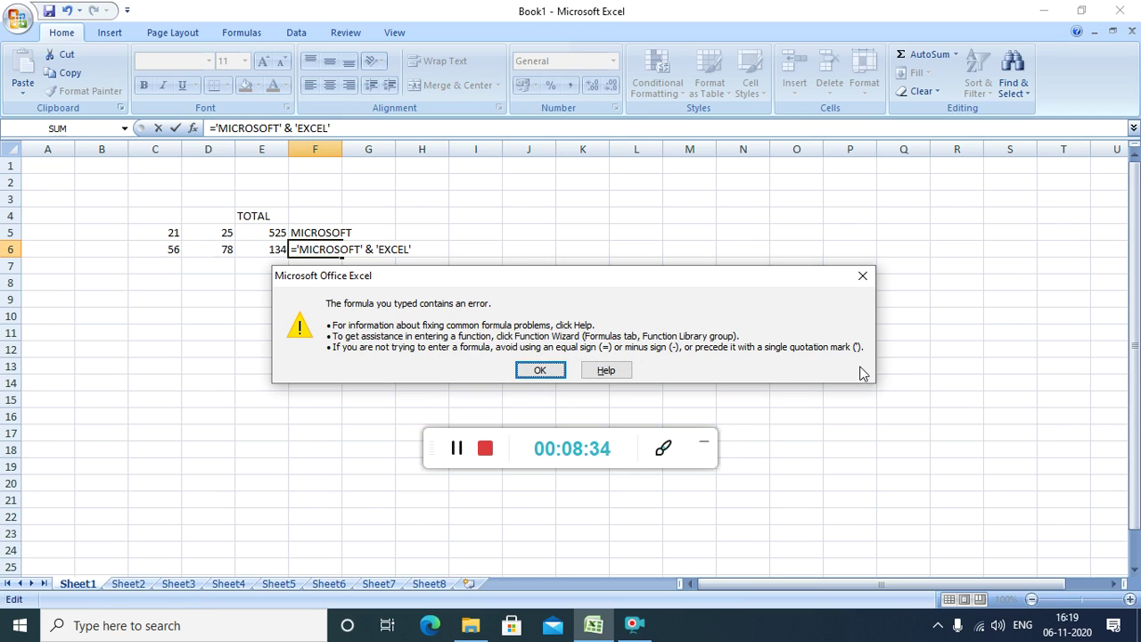
pyautogui.click(540, 370)
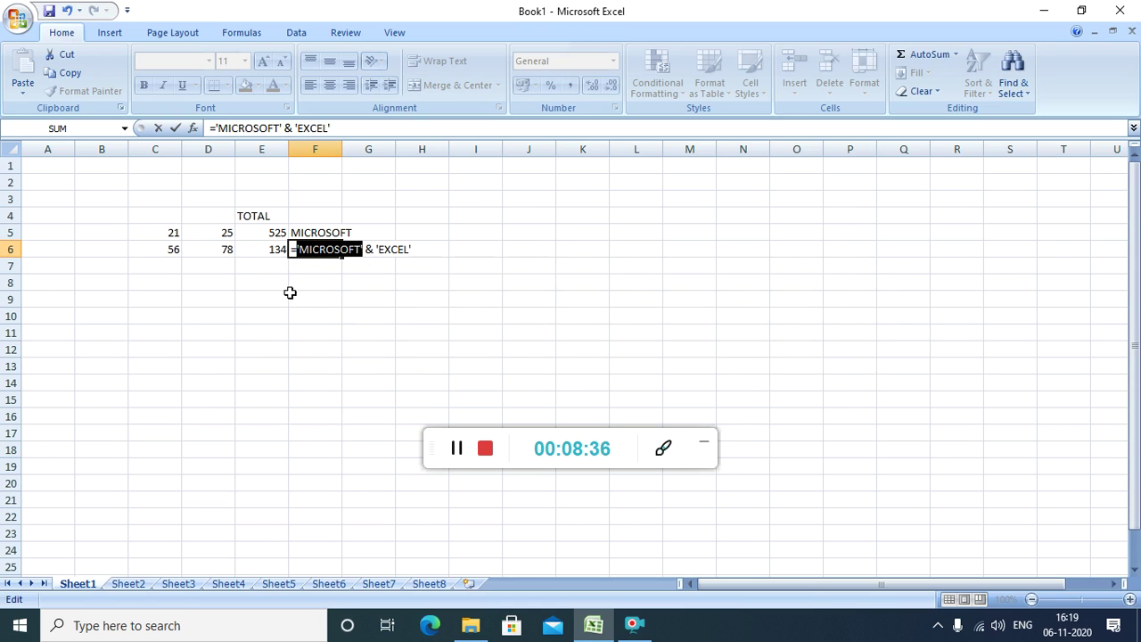
# - Join the two words in cell F6 with the double-quoted formula ="MICROSOFT"&"EXCEL"
pyautogui.click(456, 447)
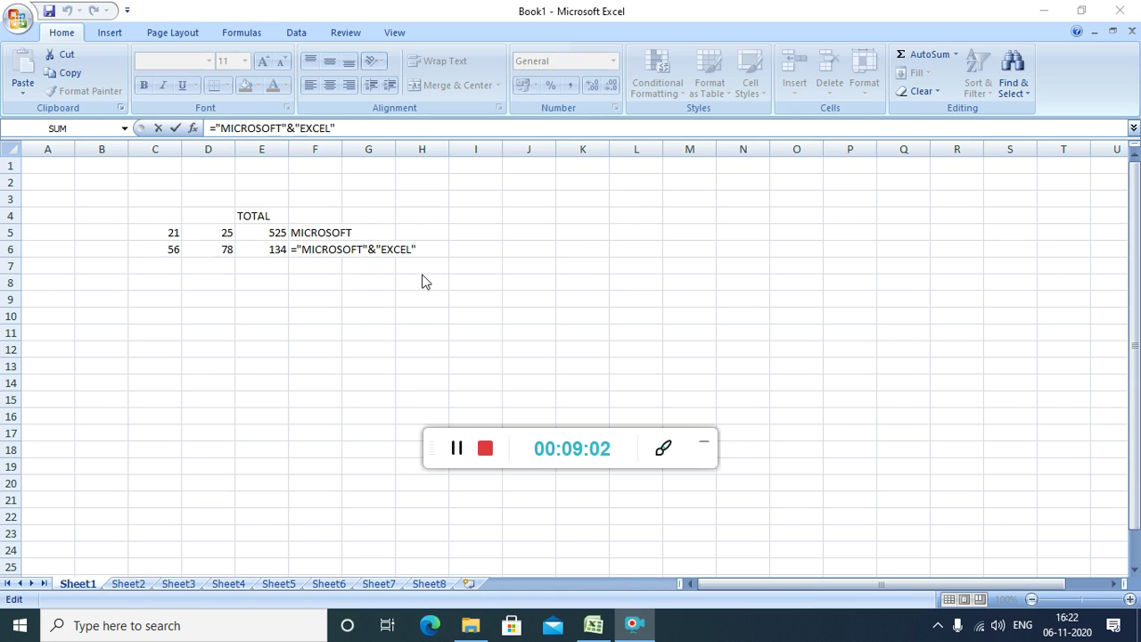
pyautogui.click(307, 249)
pyautogui.press('Return')
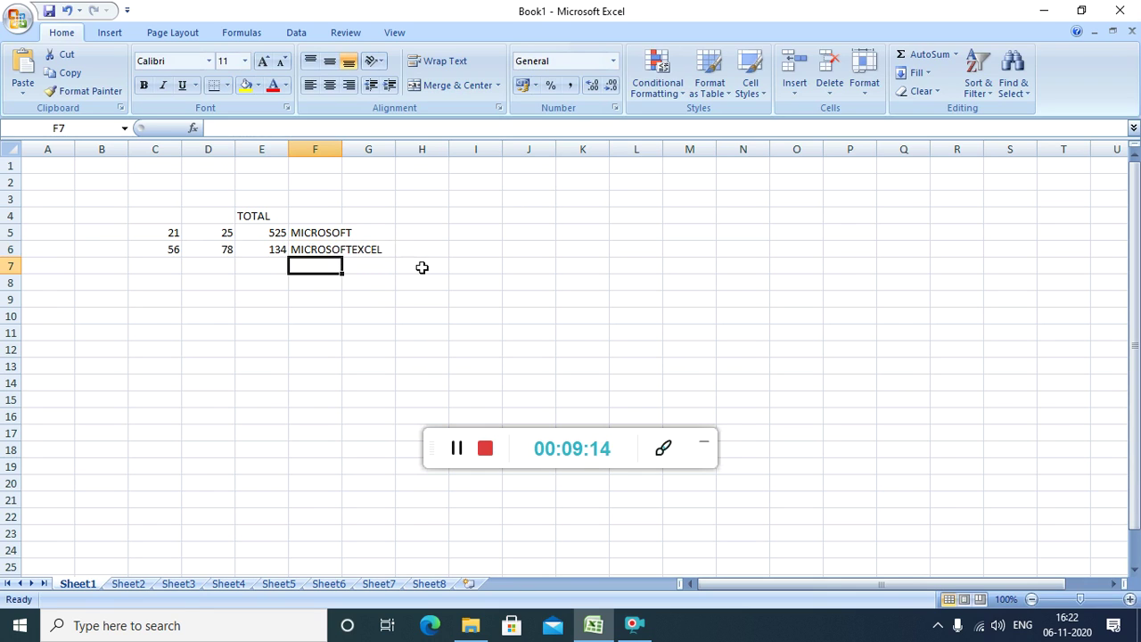
# - Review the text-joining formula behind the result in cell F6
pyautogui.click(330, 249)
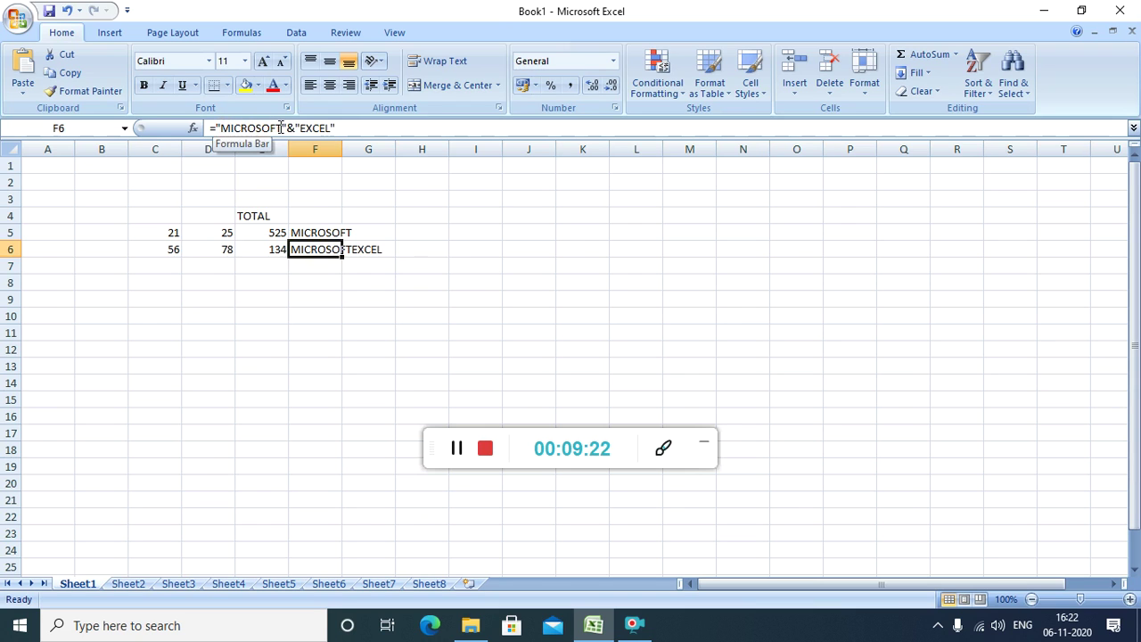
pyautogui.click(324, 276)
pyautogui.click(326, 253)
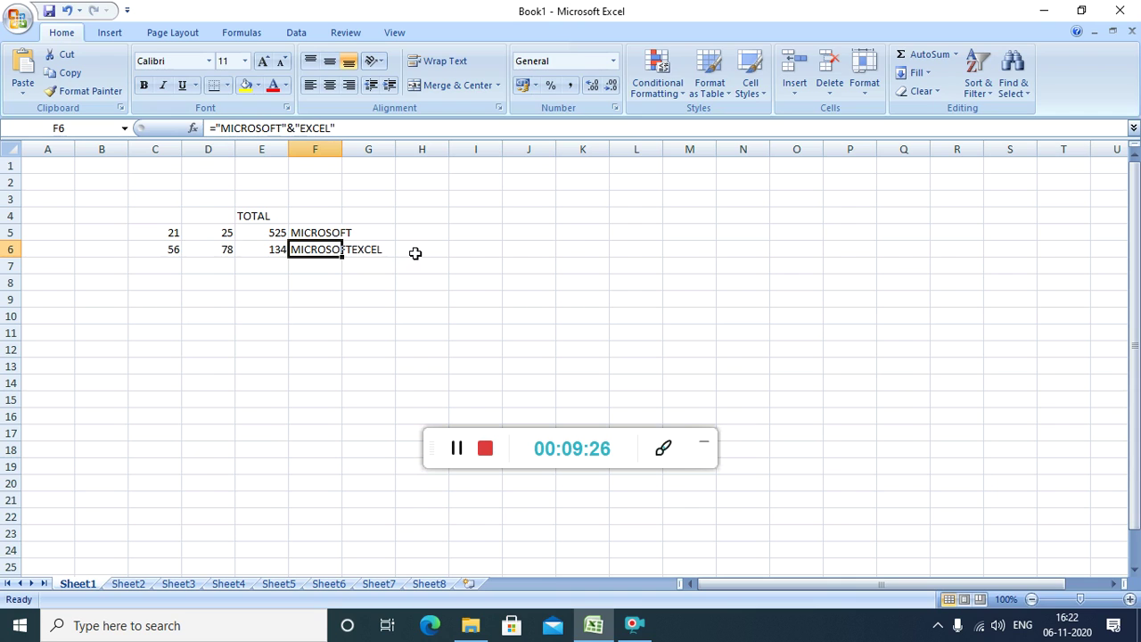